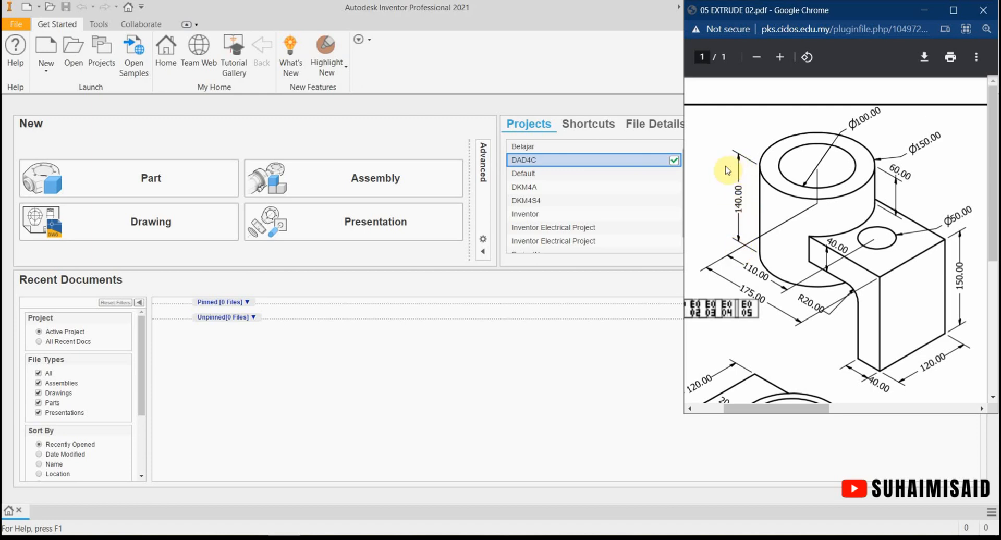
Step: Create a new part file from the Metric template Standard (mm).ipt
left_click(47, 55)
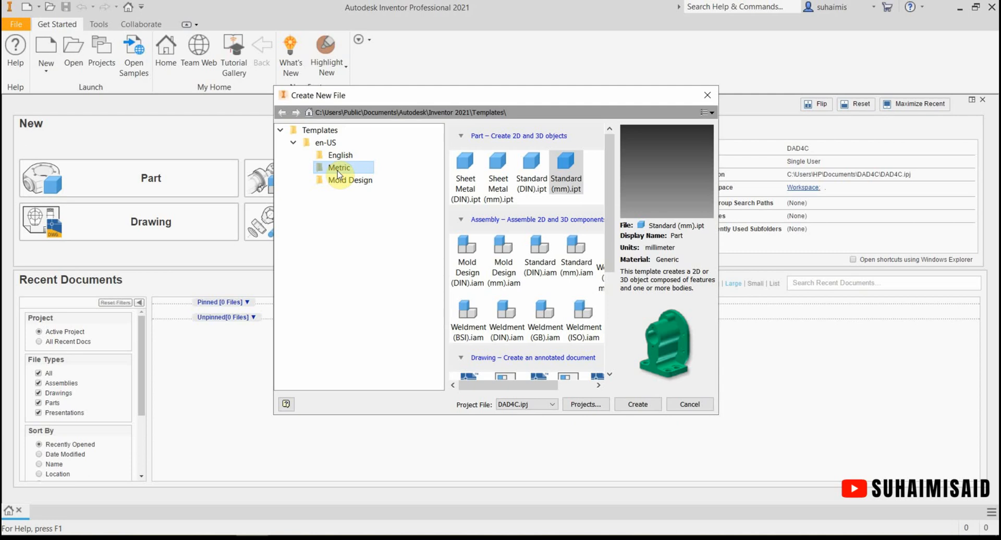
left_click(336, 171)
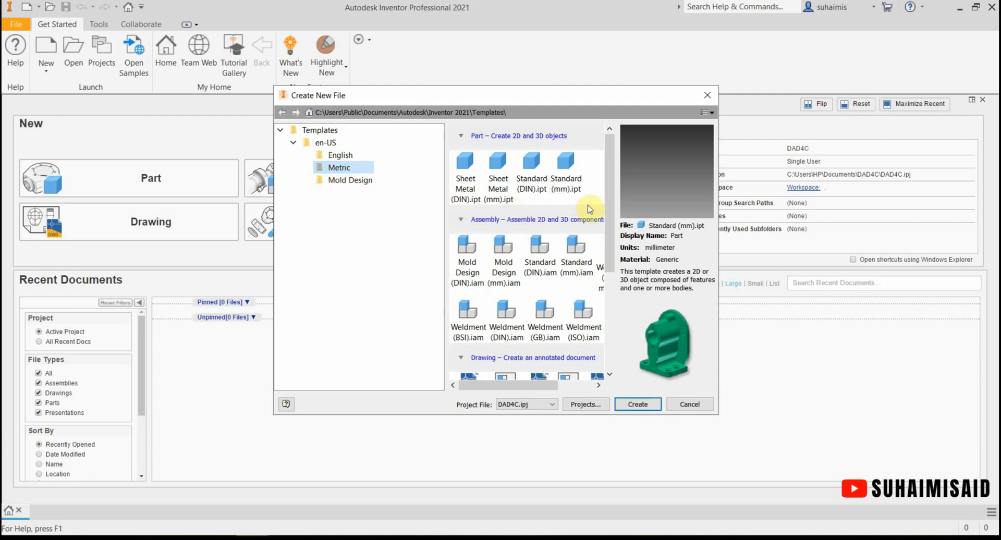
left_click(565, 191)
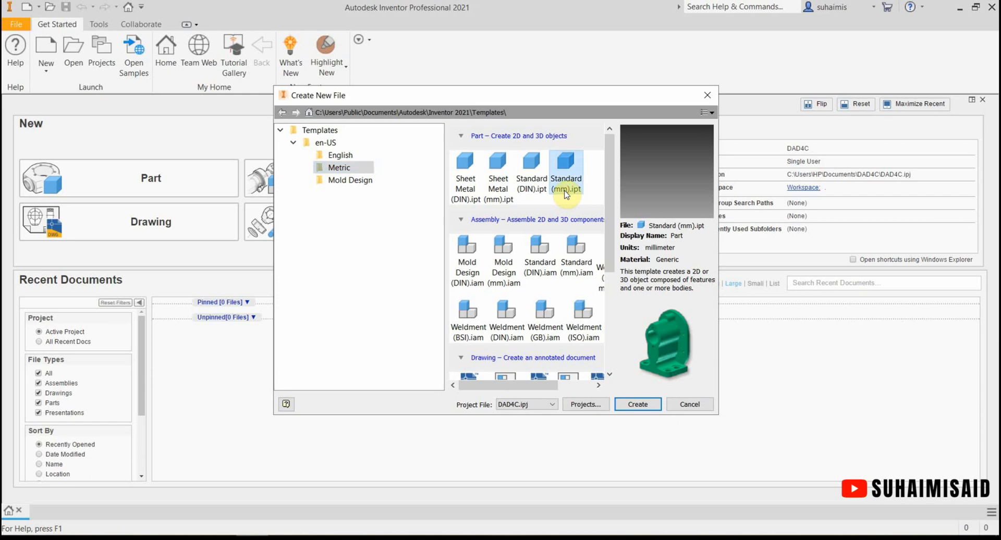
left_click(644, 404)
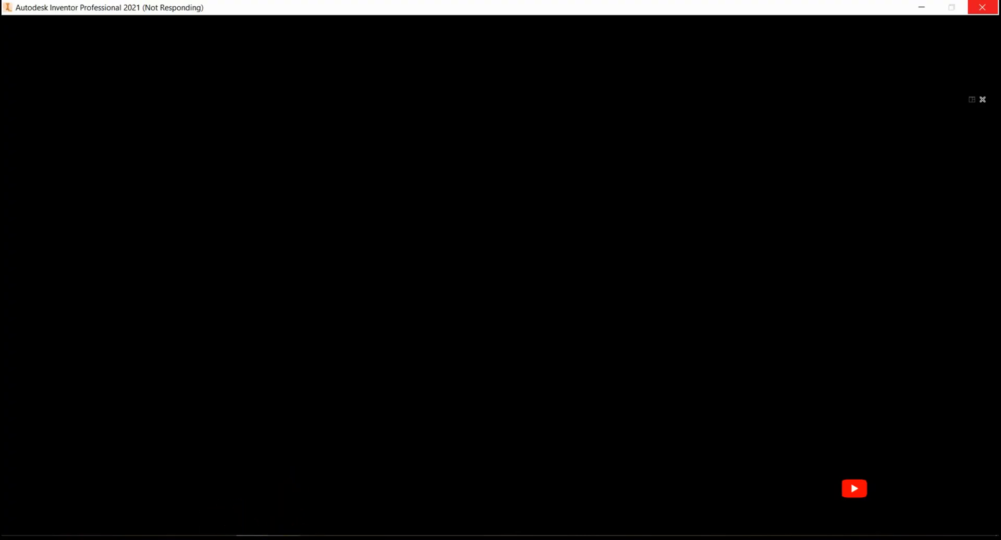
Step: Check the reference PDF drawing and start a 2D sketch on the front (XY) origin plane
left_click(281, 538)
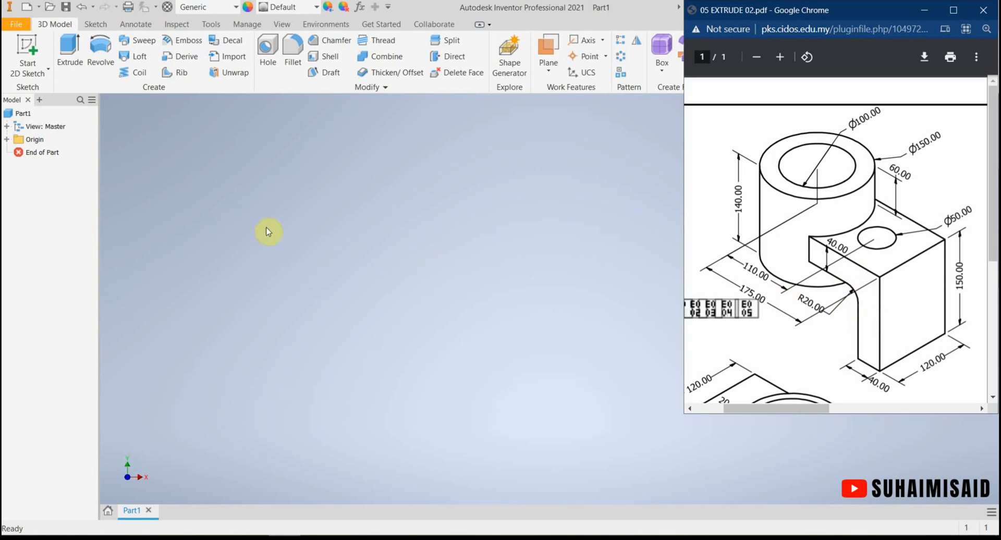
left_click(27, 52)
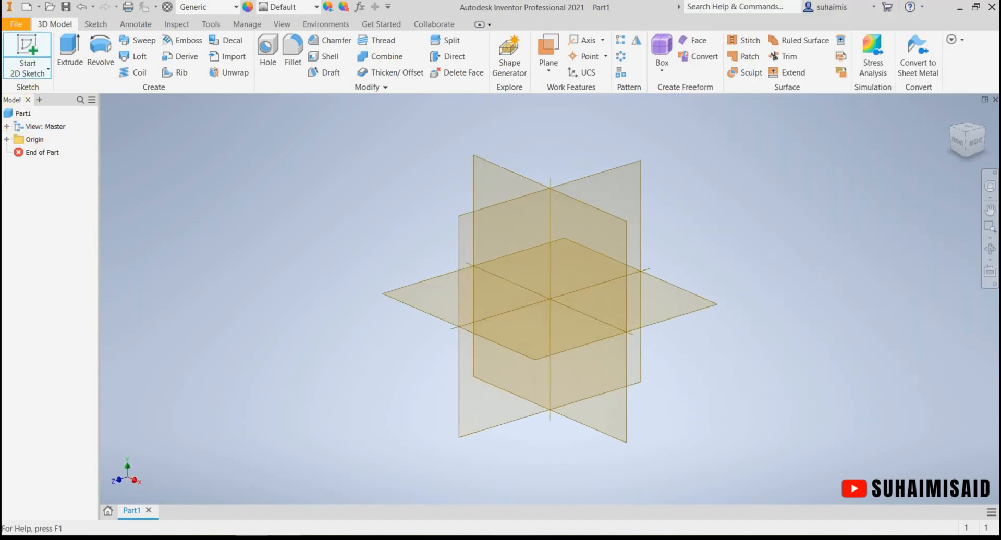
key("alt+Tab")
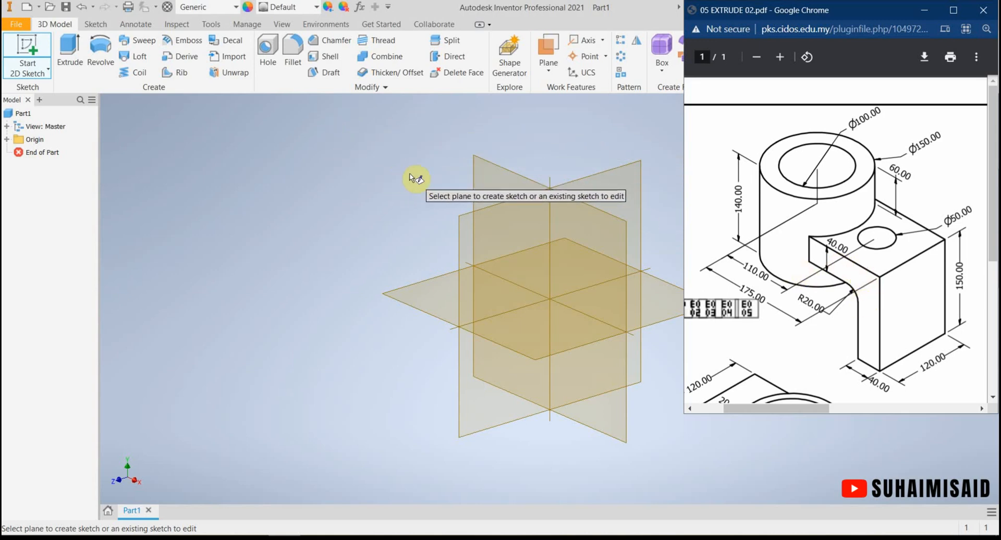
left_click(491, 181)
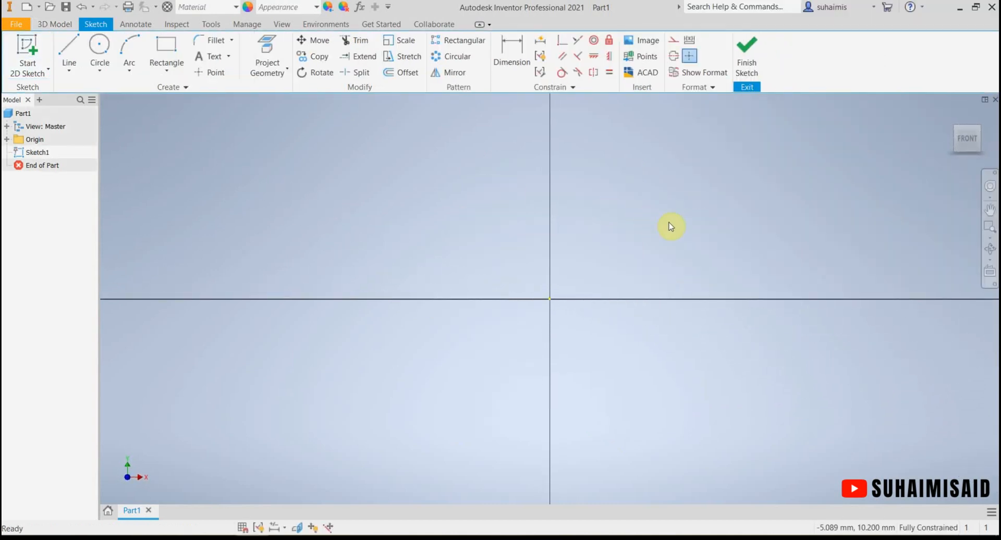
Step: Draw a horizontal rectangle about 29 by 4 mm and a vertical one about 4 by 13 mm from its lower-right corner to the horizontal axis
mouse_move(659, 223)
middle_mouse_down()
mouse_move(420, 332)
mouse_move(372, 324)
middle_mouse_up()
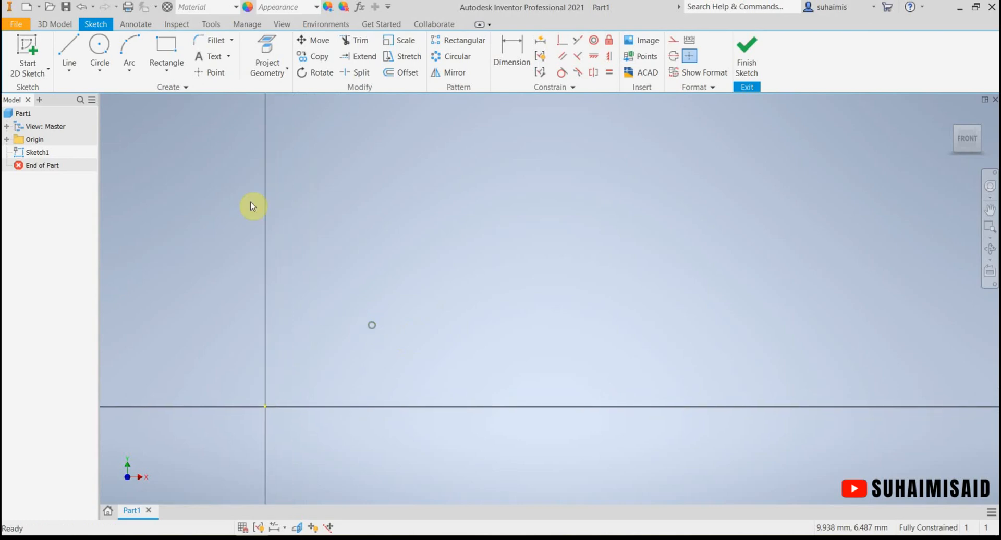
left_click(159, 45)
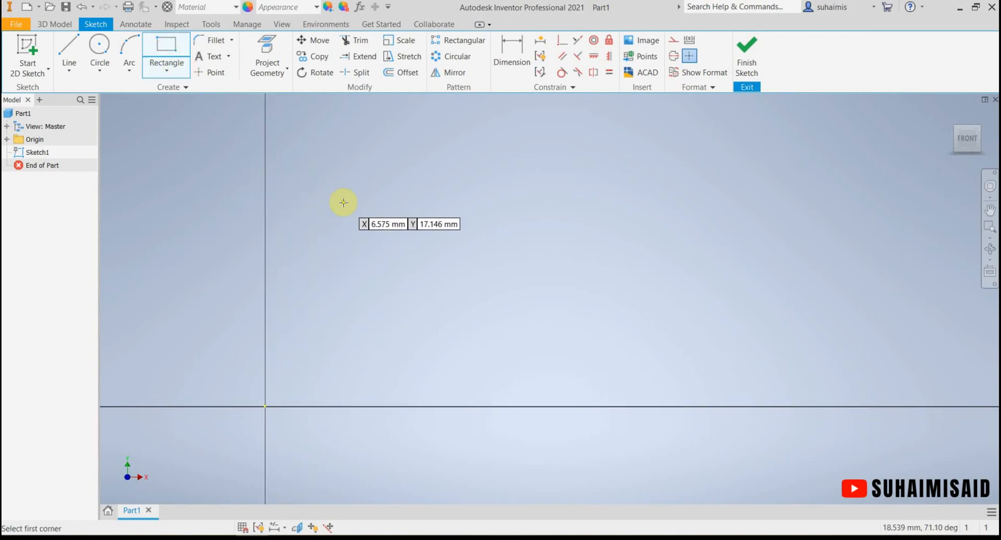
left_click(330, 201)
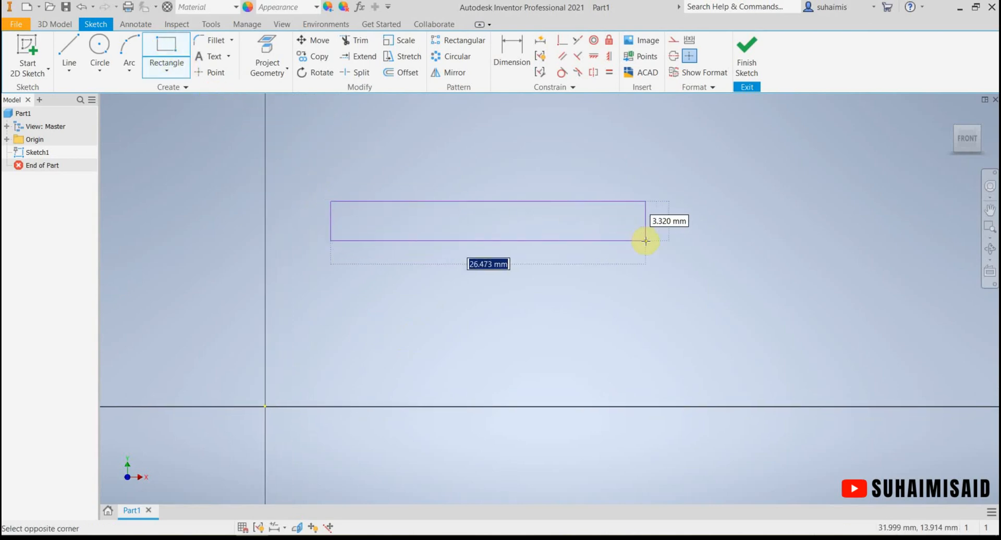
left_click(672, 253)
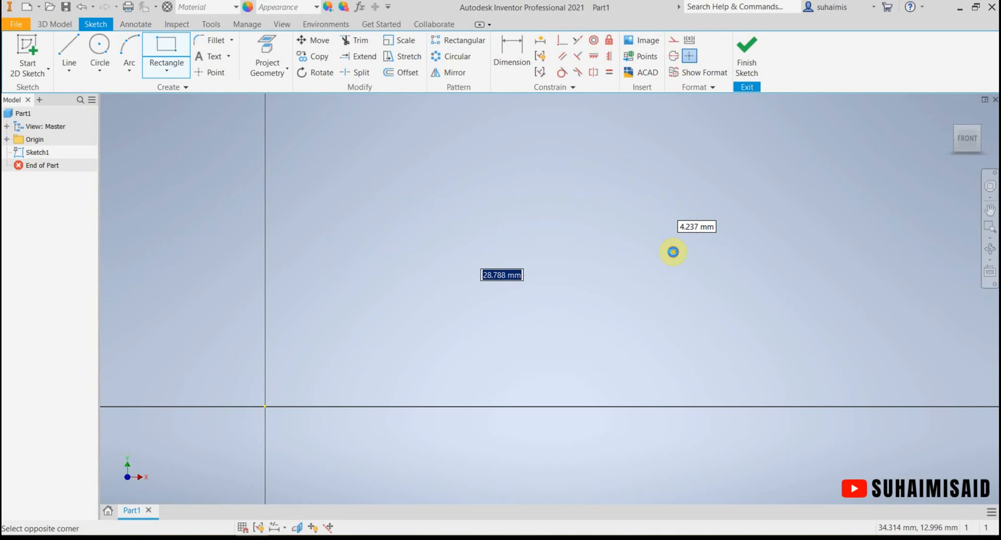
left_click(674, 253)
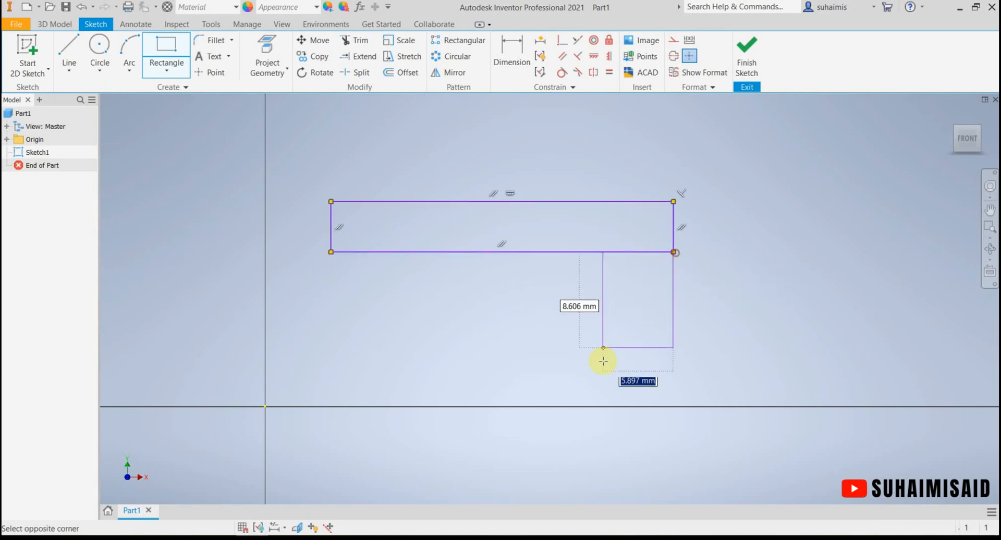
left_click(623, 407)
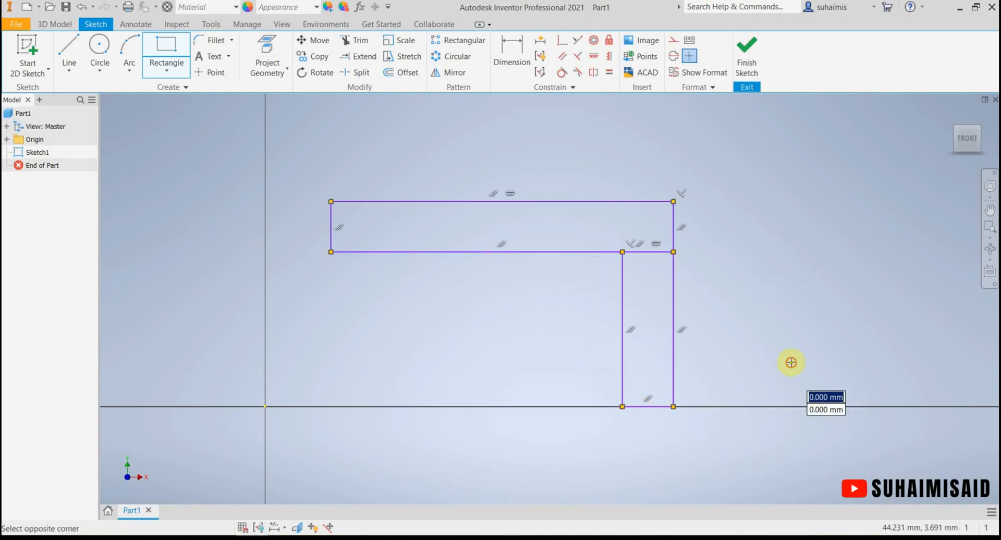
left_click(772, 278)
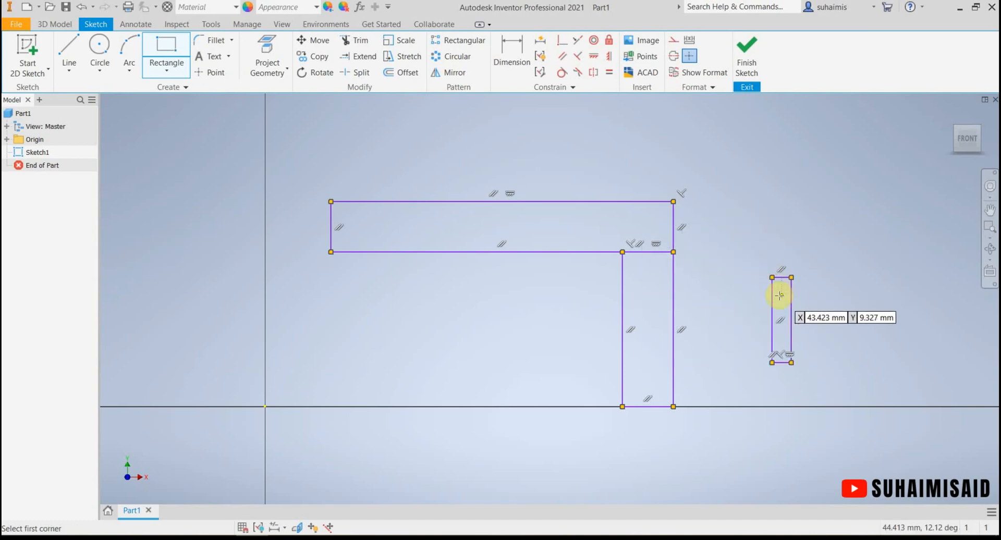
key("ctrl+z")
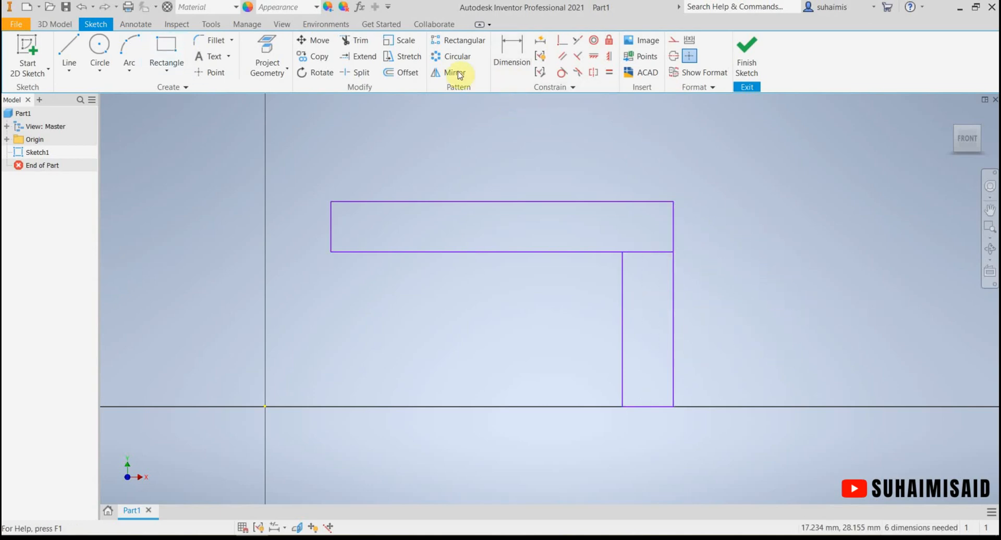
Step: Trim the shared edge between the two rectangles to form a single inverted-L profile
left_click(354, 40)
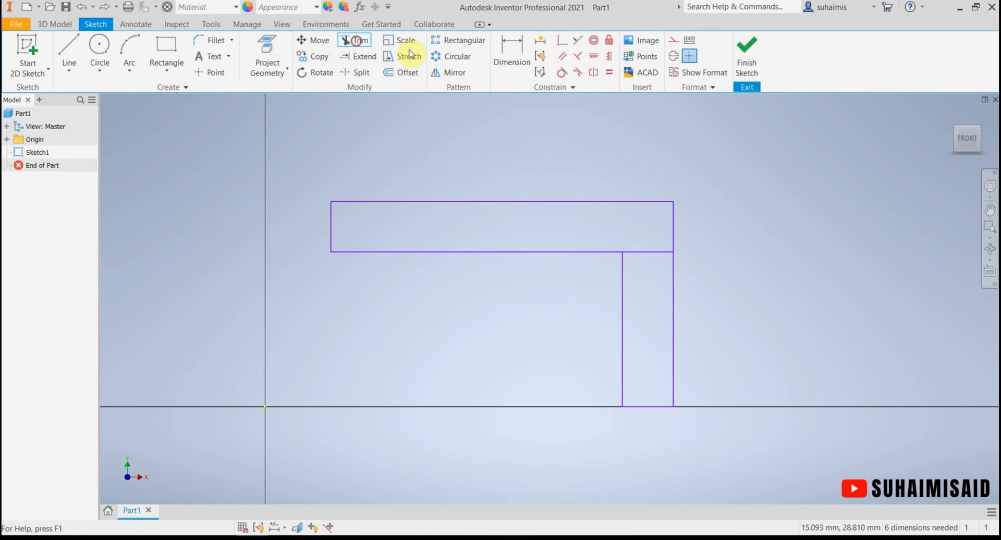
left_click(646, 254)
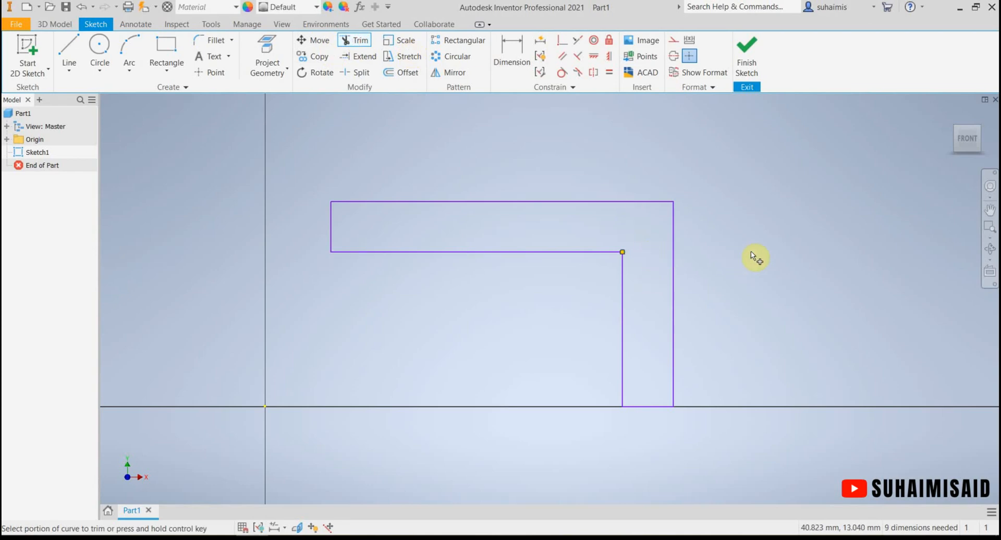
key("Escape")
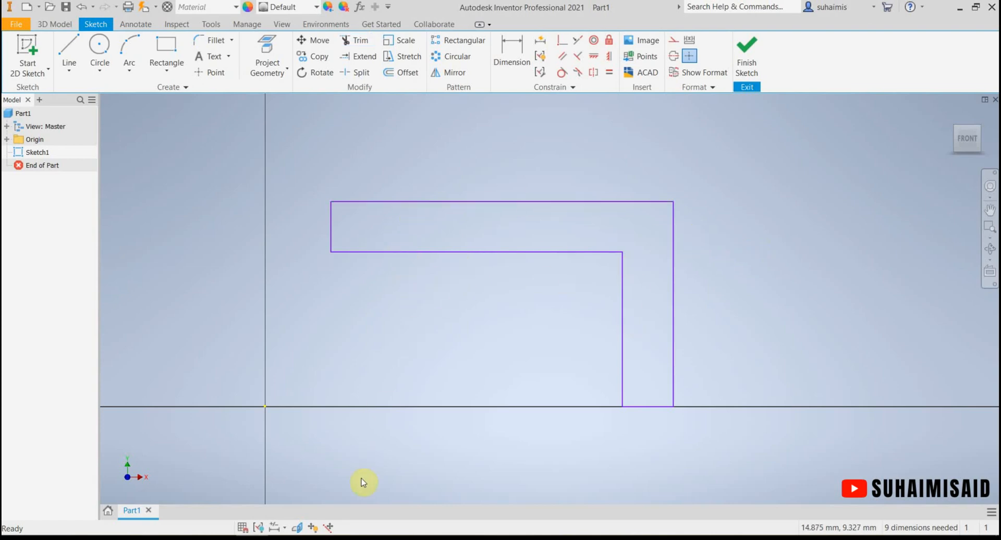
Step: Dimension the width of the profile's vertical leg as 40 mm, following the reference drawing
left_click(307, 539)
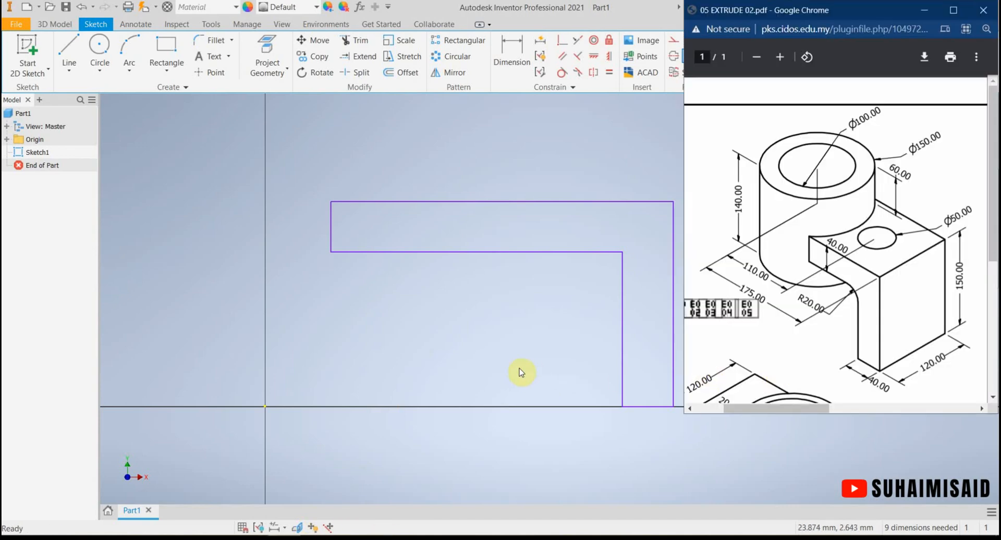
middle_click_drag(516, 364, 404, 363)
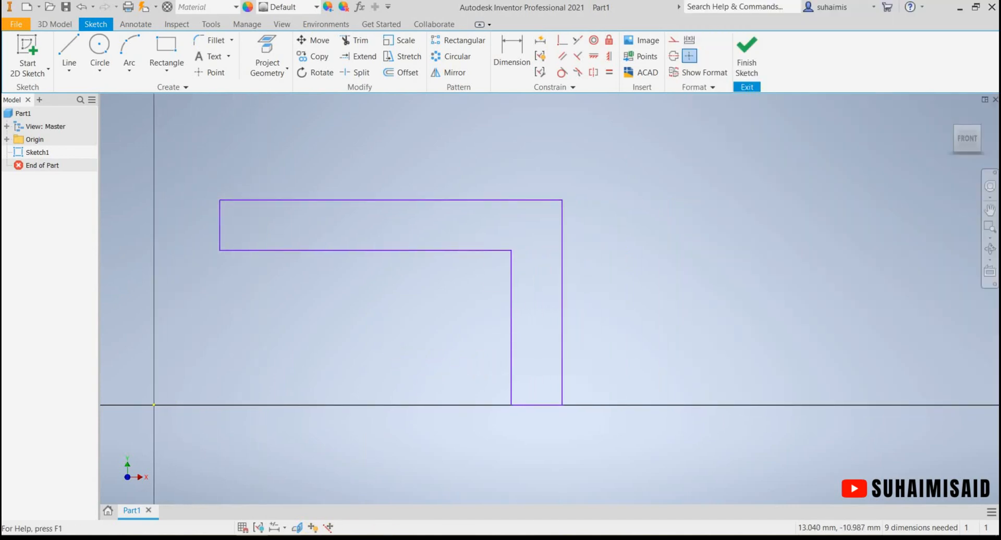
left_click(307, 539)
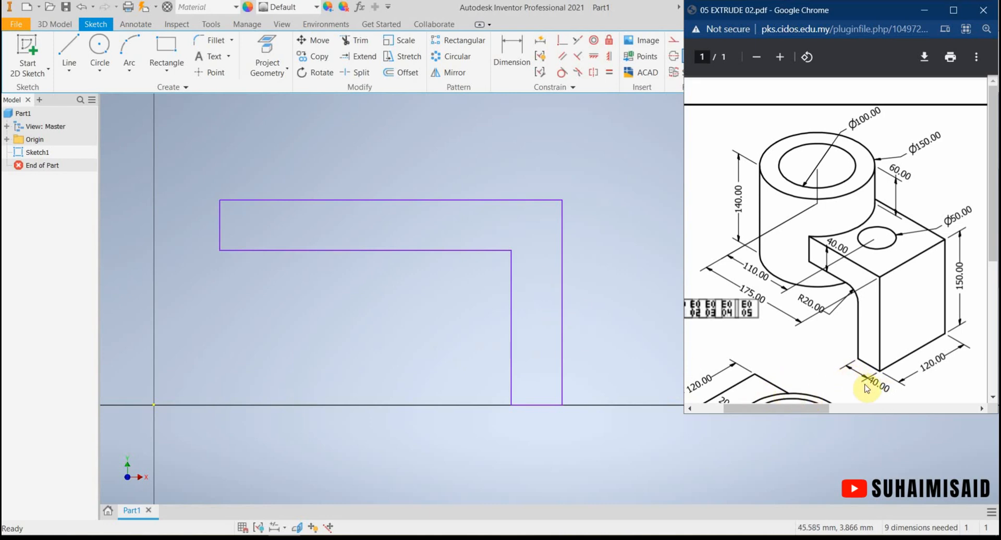
left_click(524, 75)
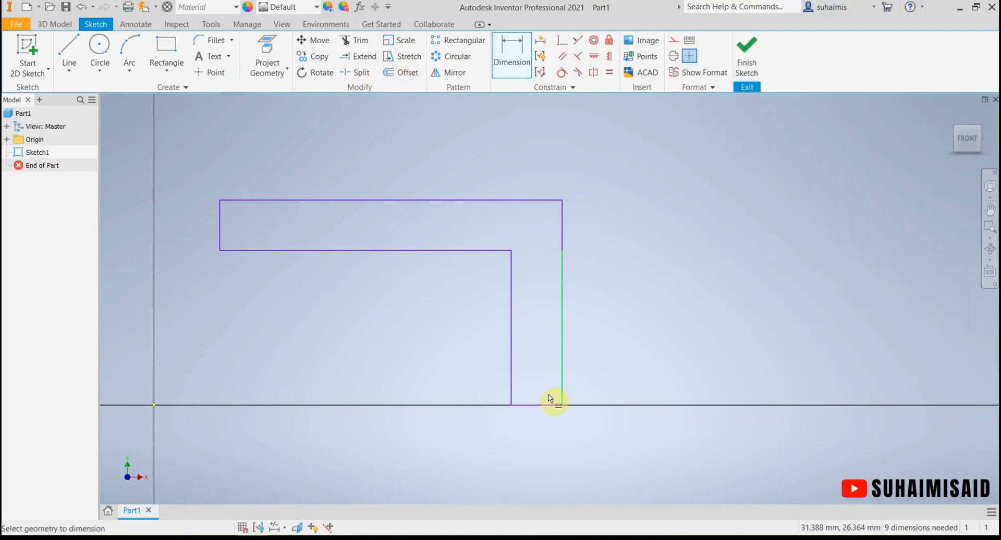
left_click(513, 394)
left_click(558, 391)
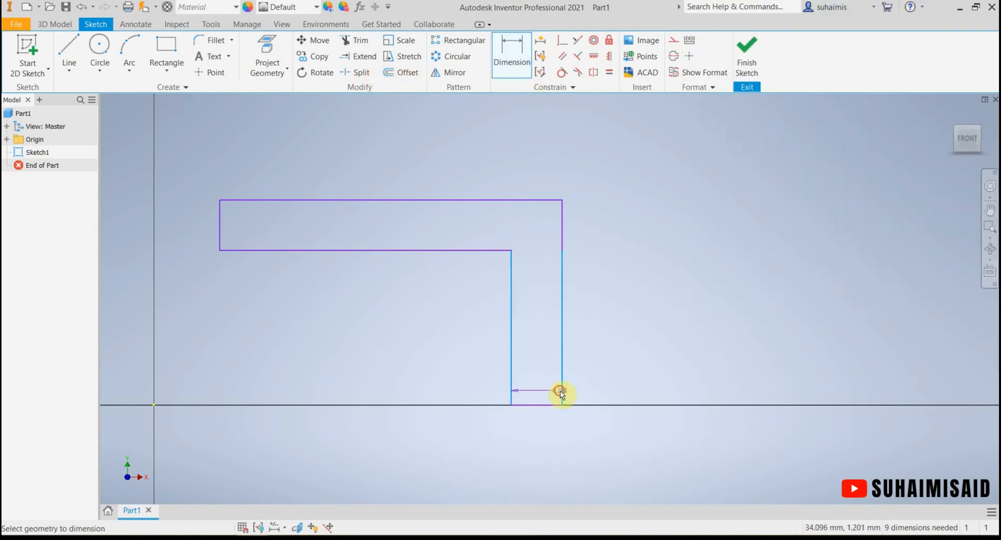
left_click(537, 428)
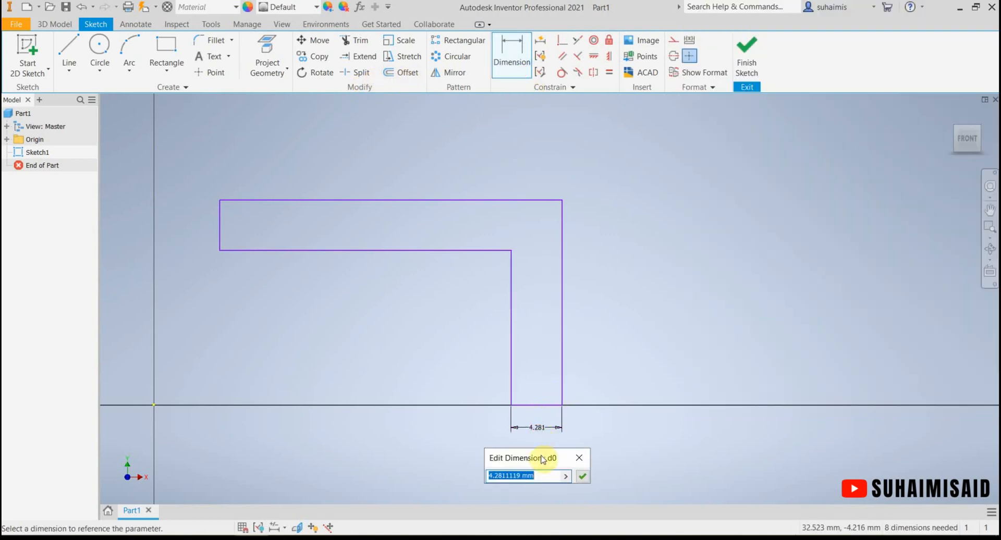
type("40")
key("Return")
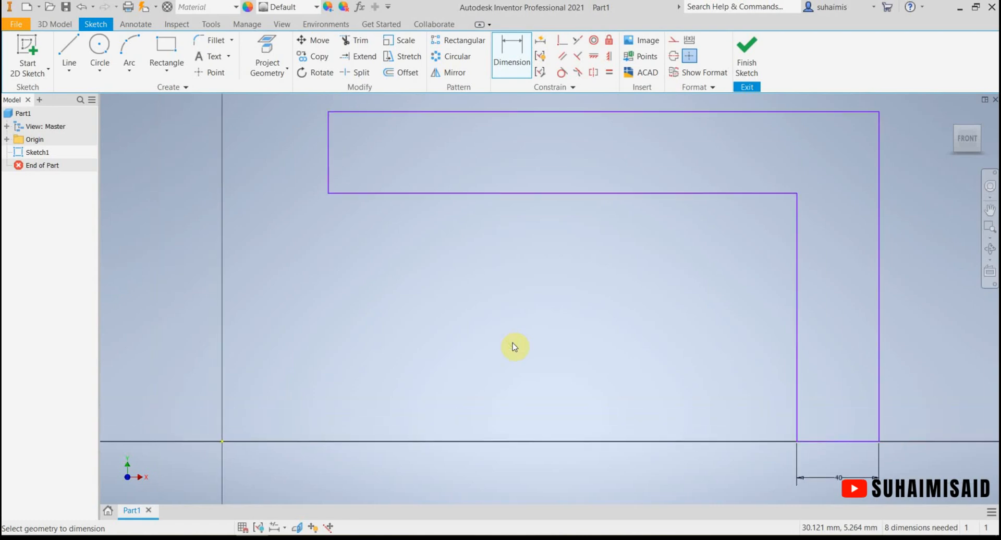
Step: Dimension the thickness of the profile's horizontal arm as 40 mm
mouse_move(583, 372)
middle_mouse_down()
mouse_move(478, 353)
mouse_move(484, 379)
middle_mouse_up()
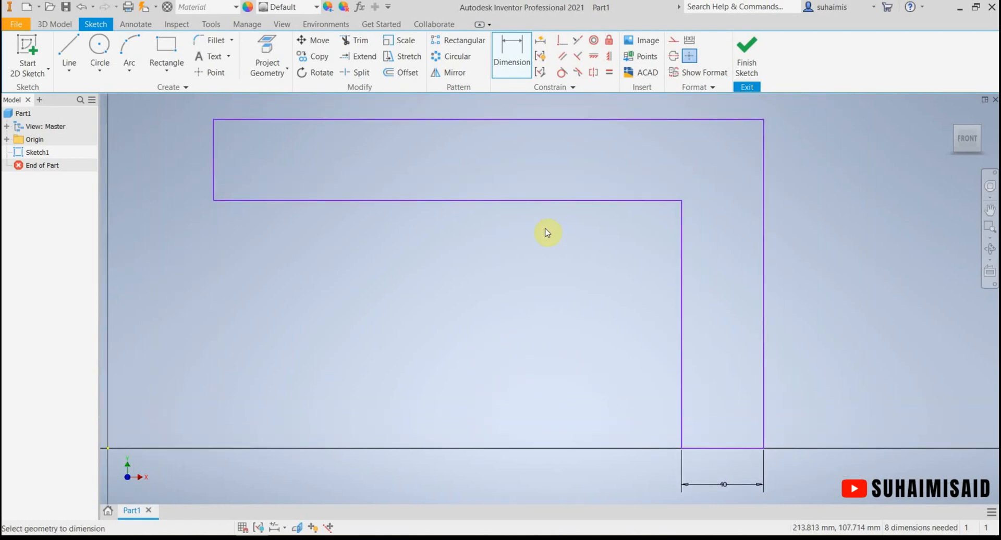
left_click(530, 201)
left_click(528, 120)
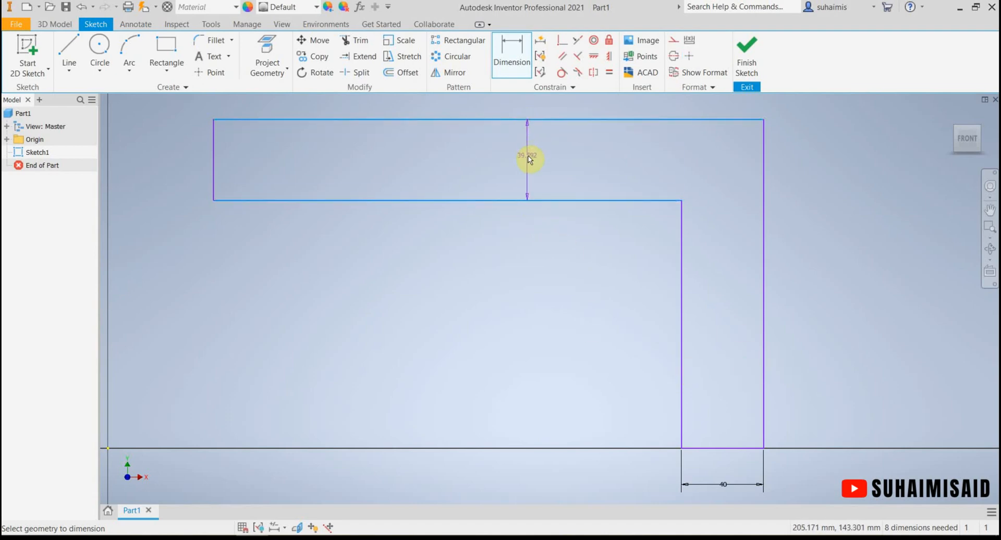
left_click(528, 162)
type("40")
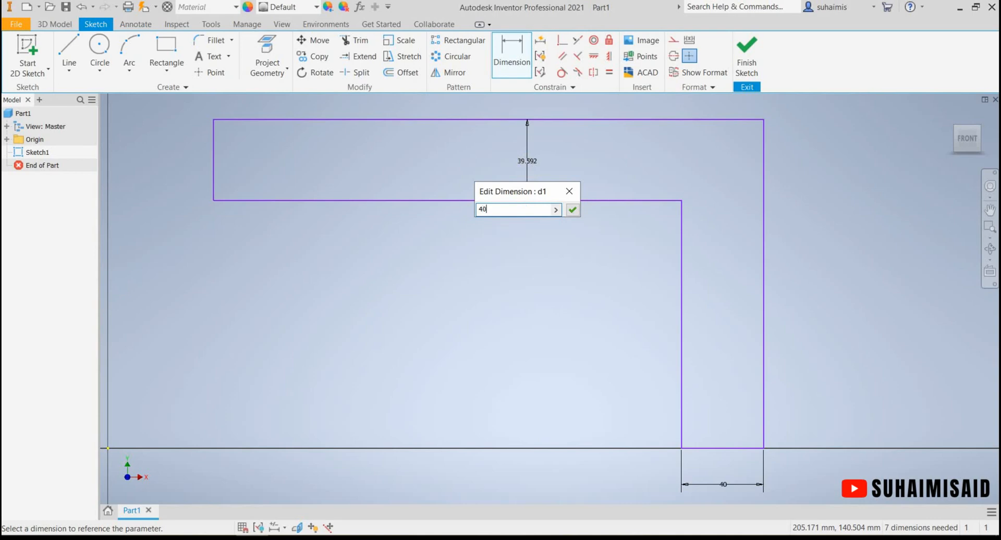
key("Return")
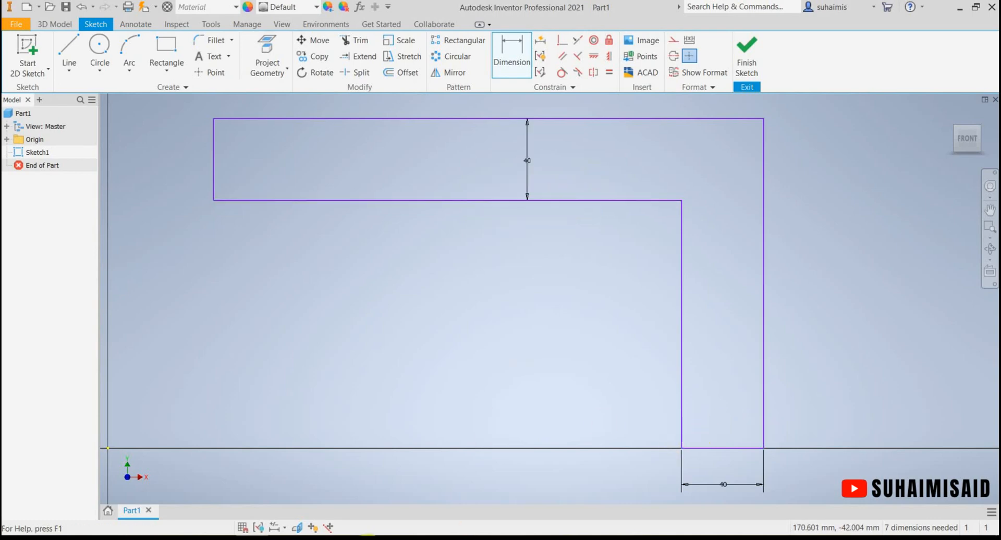
Step: Dimension the profile's overall height from its top edge to the bottom of the vertical leg as 150 mm, following the reference drawing
key("alt+Tab")
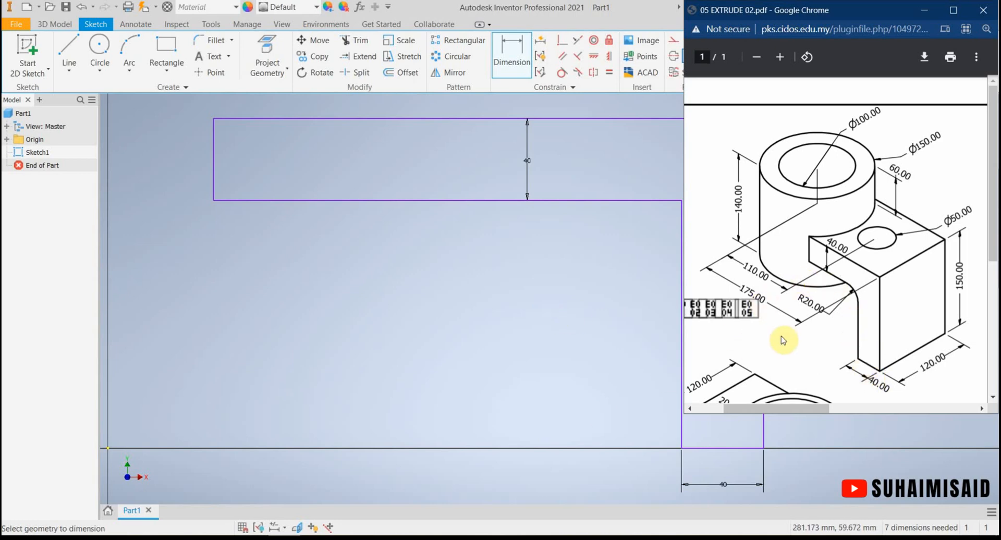
left_click(506, 318)
scroll(539, 316, "down", 3)
scroll(539, 316, "up", 5)
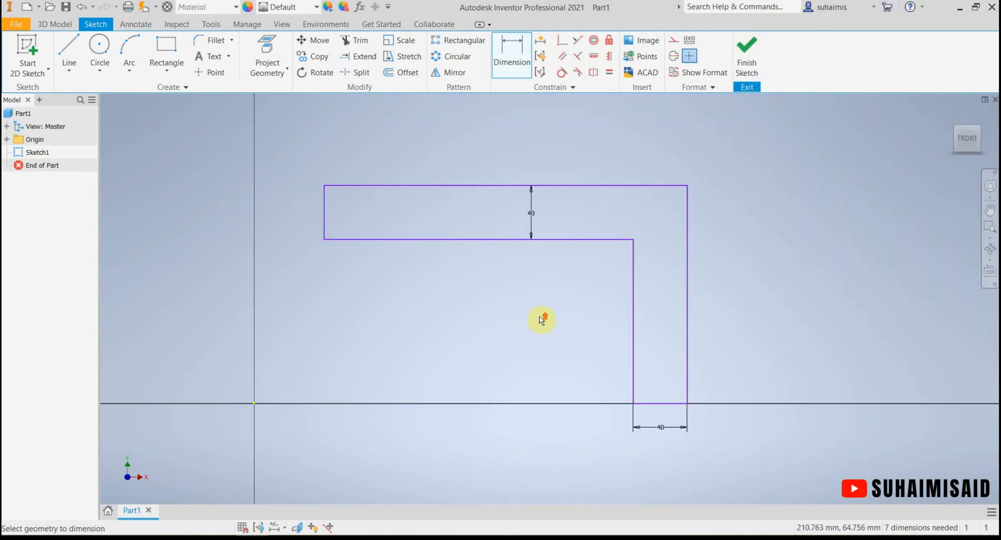
middle_click_drag(534, 316, 406, 305)
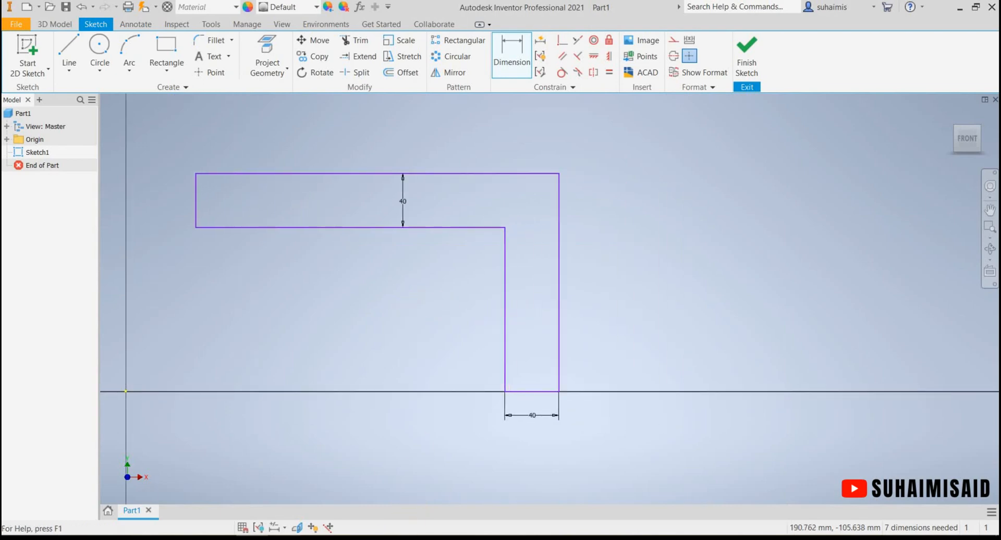
key("alt+Tab")
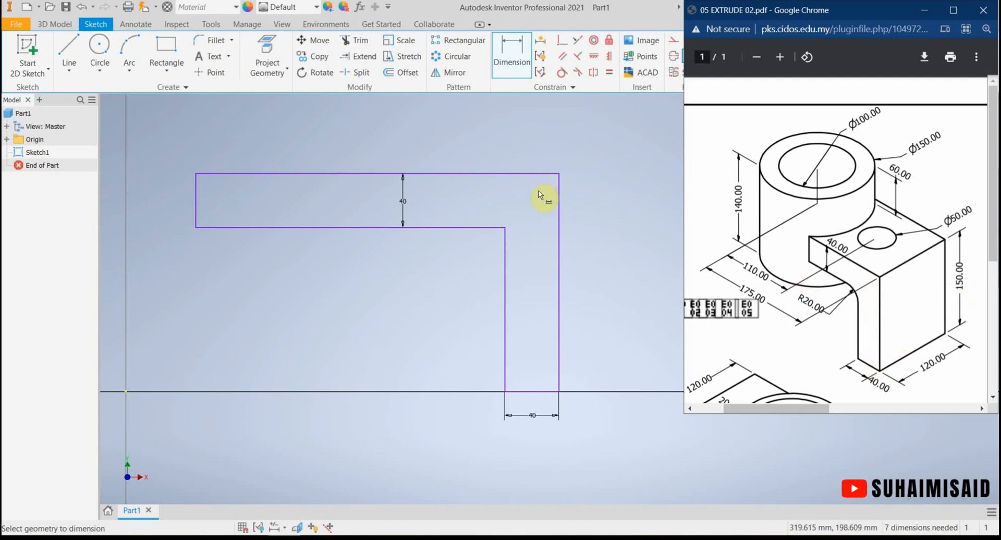
left_click(510, 56)
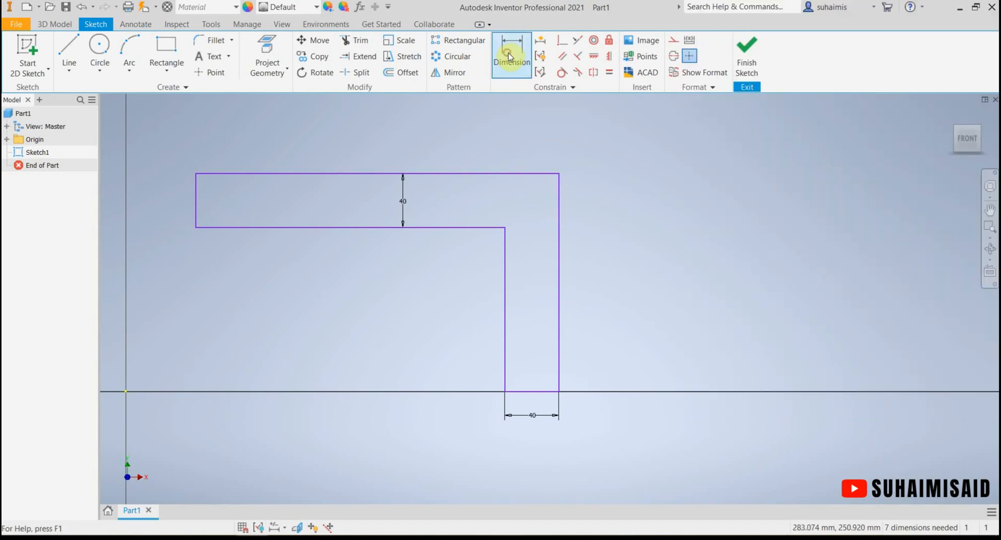
left_click(560, 266)
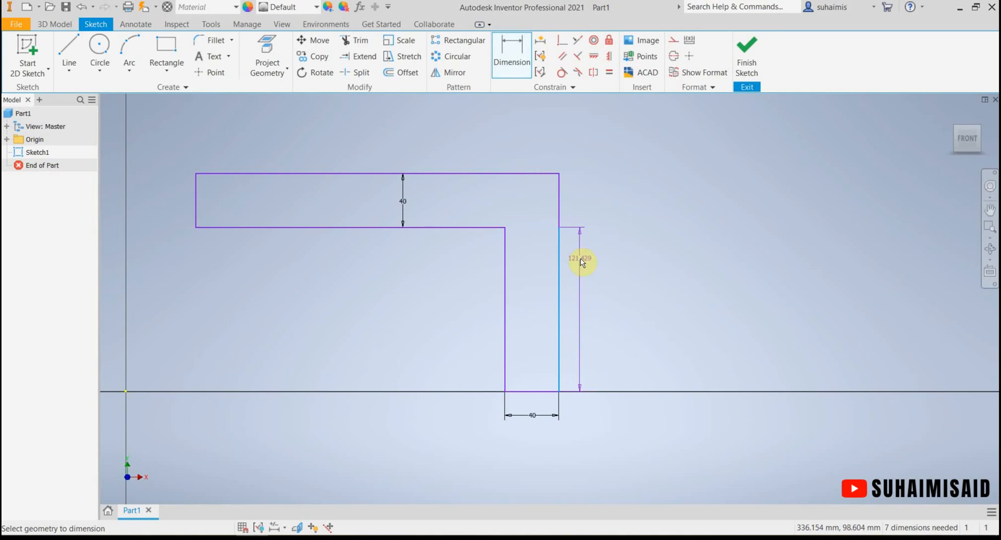
left_click(544, 175)
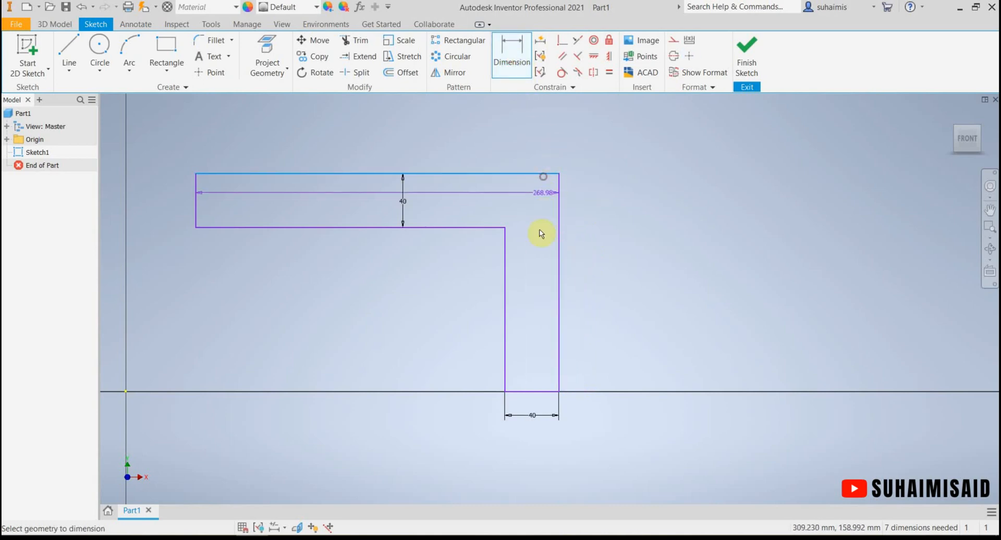
left_click(527, 391)
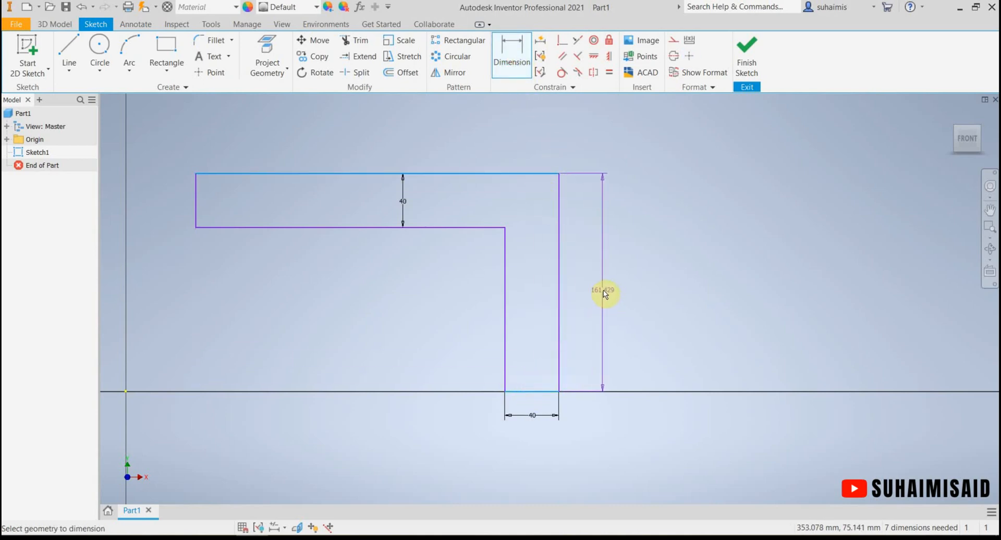
left_click(602, 293)
type("150")
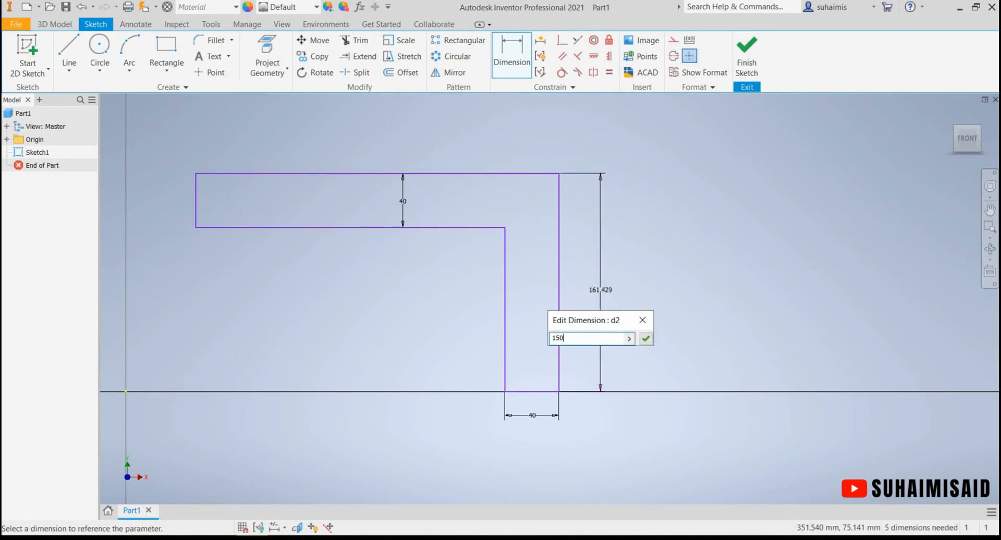
key("Return")
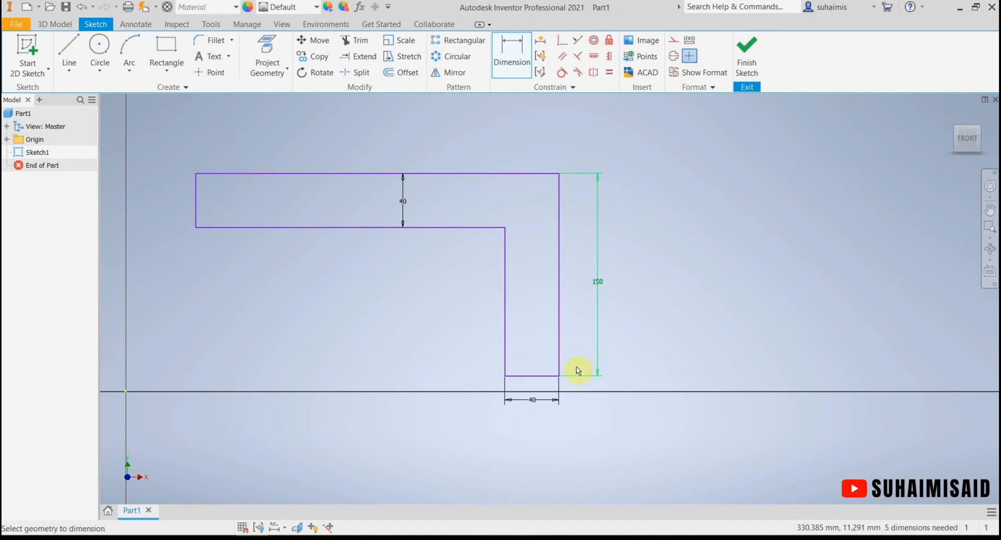
Step: Check the reference drawing and dimension the profile's overall top width as 175 mm
left_click(253, 539)
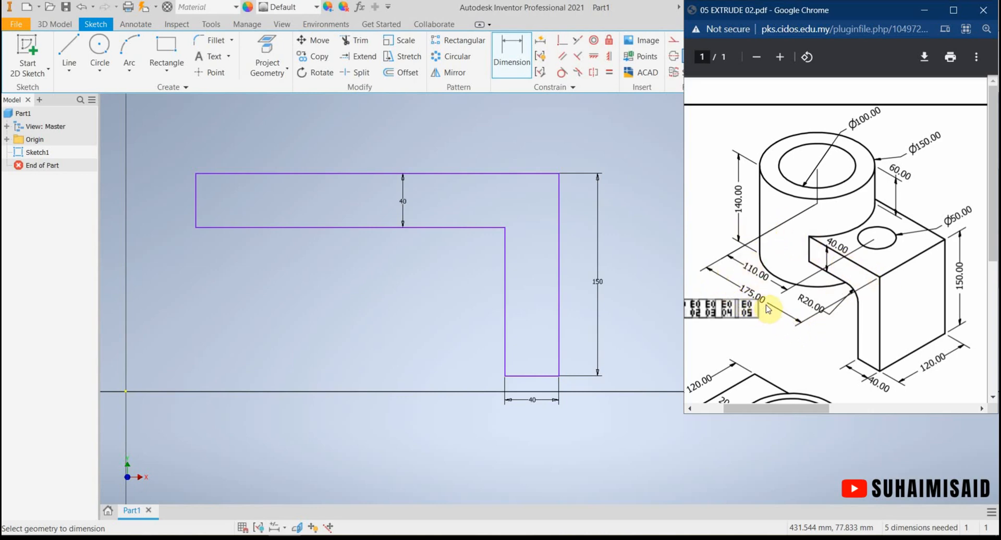
left_click(510, 53)
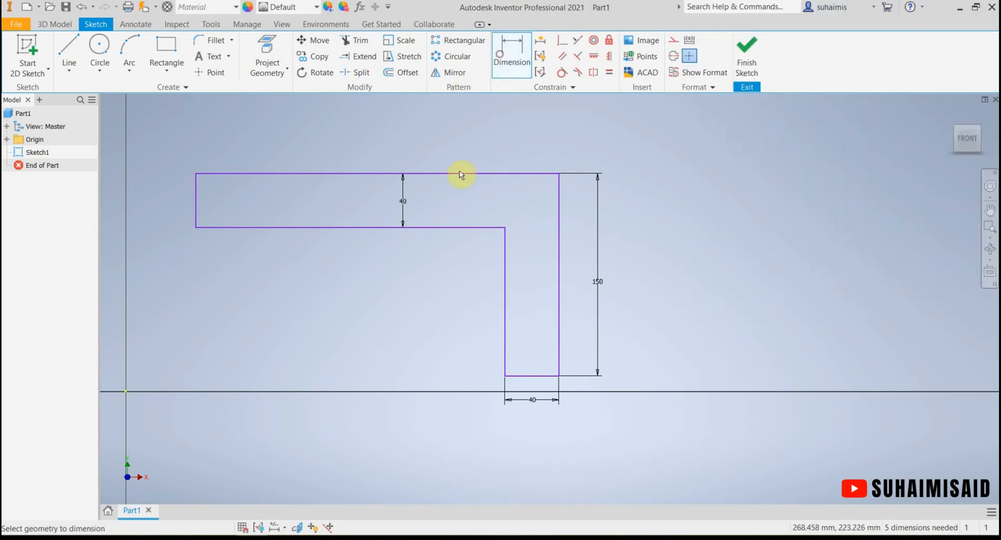
left_click(457, 173)
left_click(417, 136)
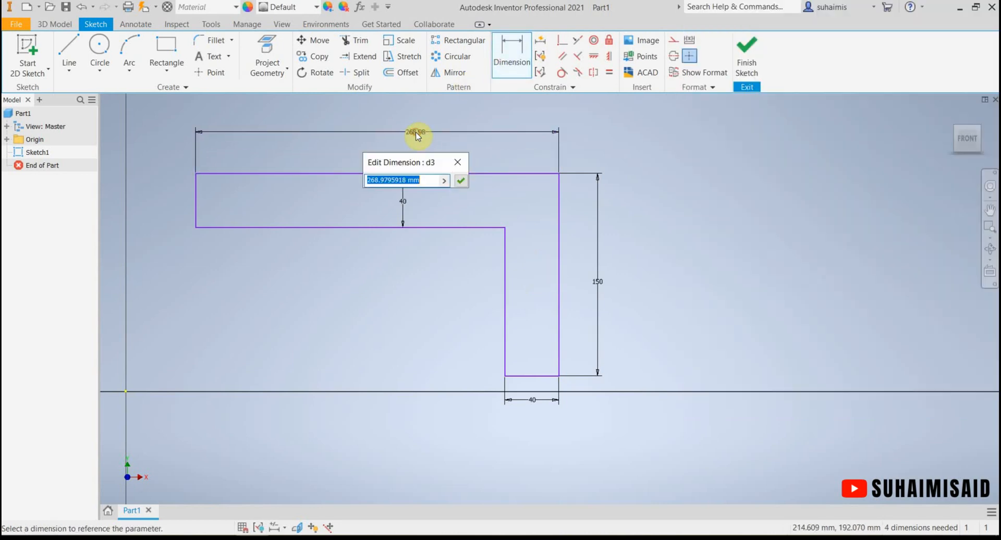
type("175")
key("Return")
middle_click_drag(306, 295, 375, 273)
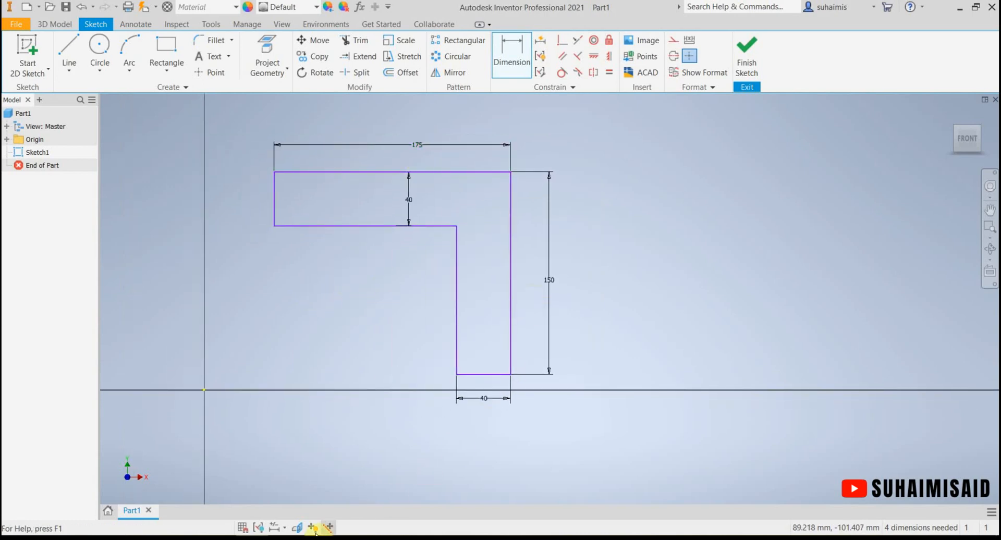
Step: Consult the reference drawing and fillet the profile's inner corner with a 20 mm radius
left_click(350, 538)
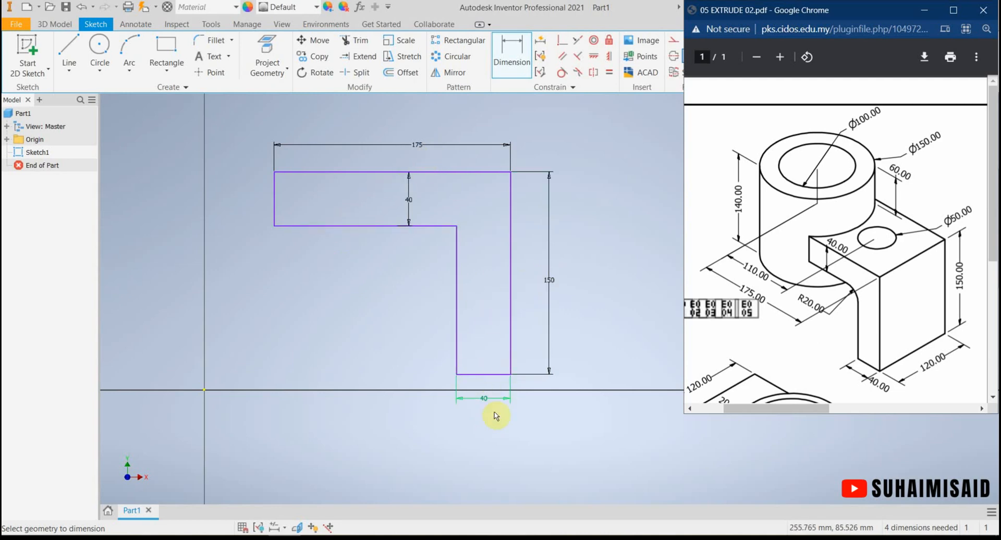
left_click(391, 261)
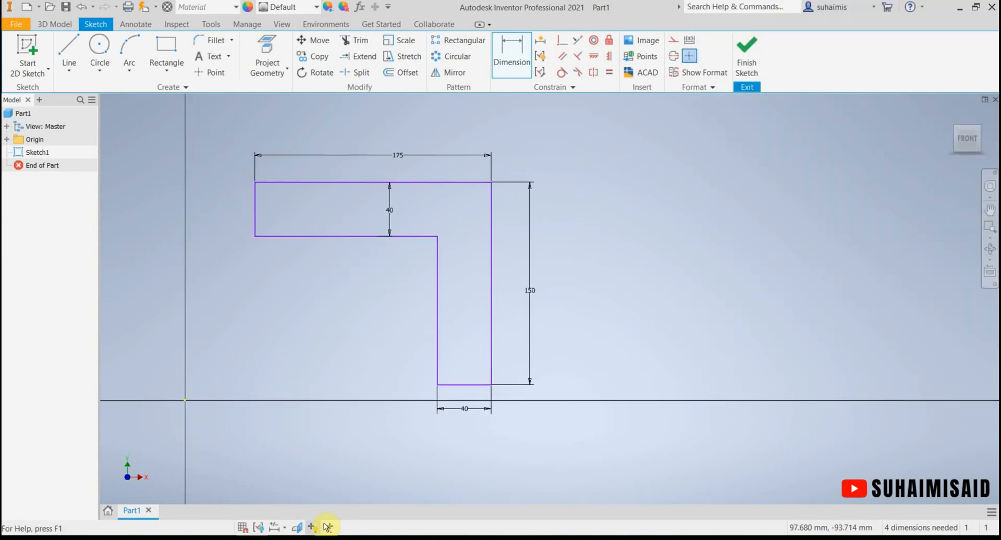
left_click(286, 539)
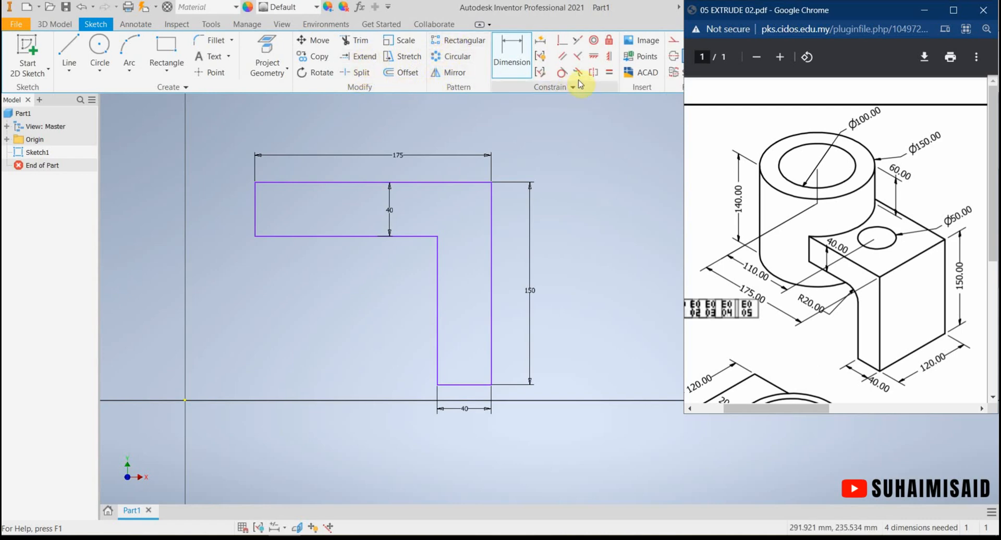
left_click(220, 47)
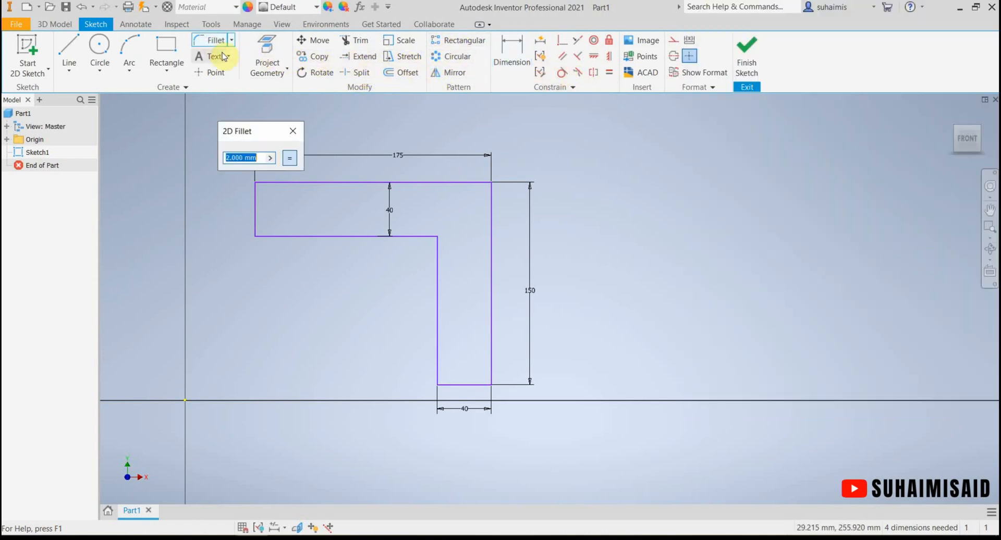
left_click(282, 539)
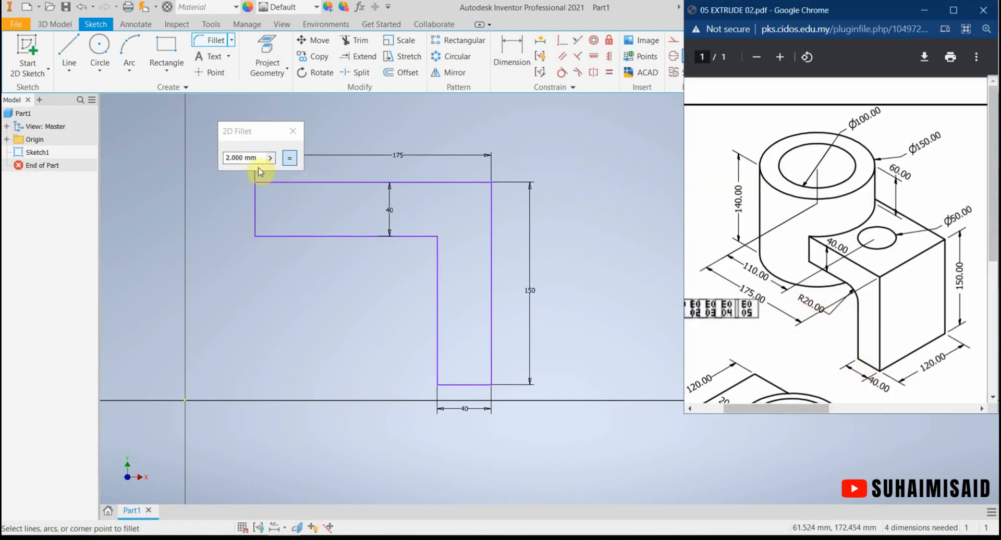
left_click_drag(246, 159, 216, 151)
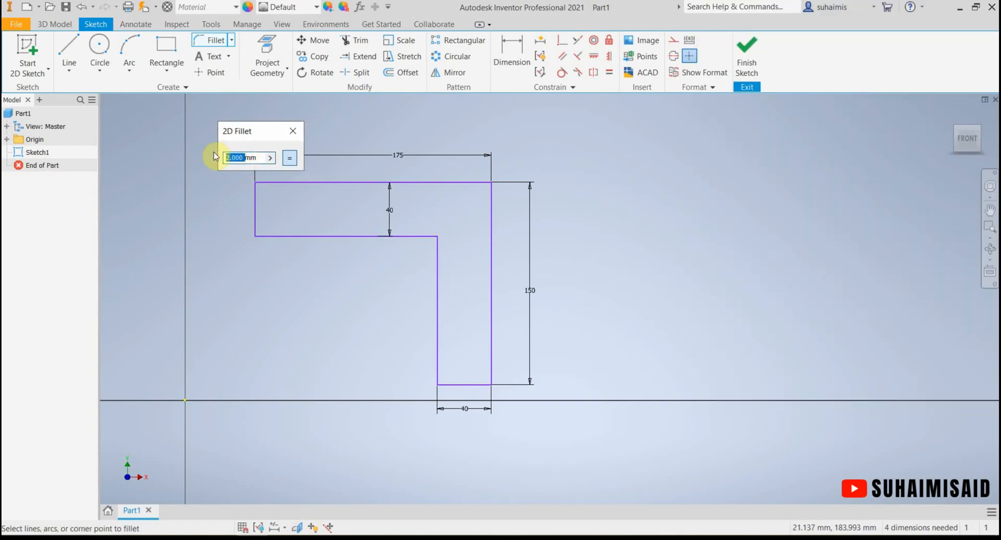
type("20")
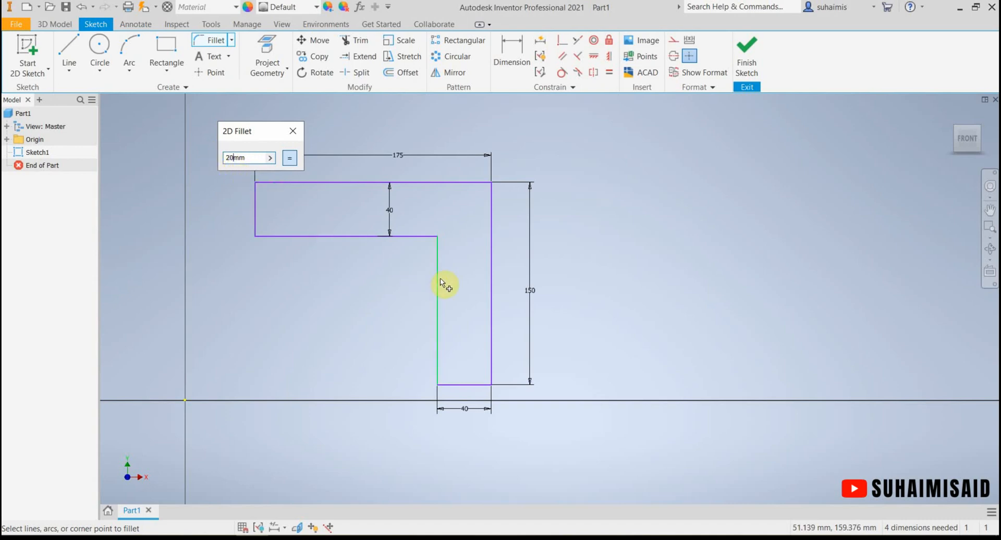
left_click(409, 237)
left_click(438, 265)
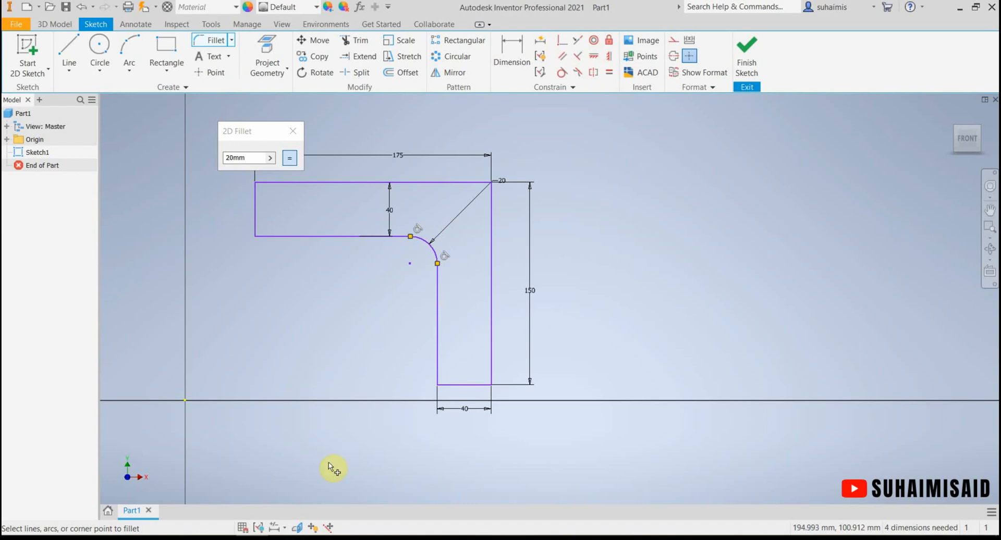
Step: Compare the profile with the reference drawing and finish the sketch
left_click(255, 538)
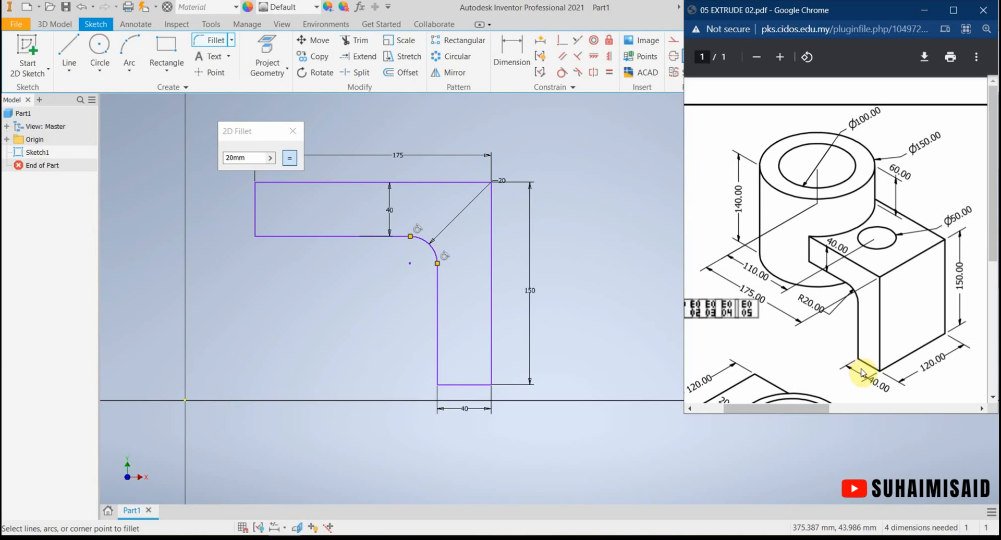
left_click(595, 173)
left_click(748, 65)
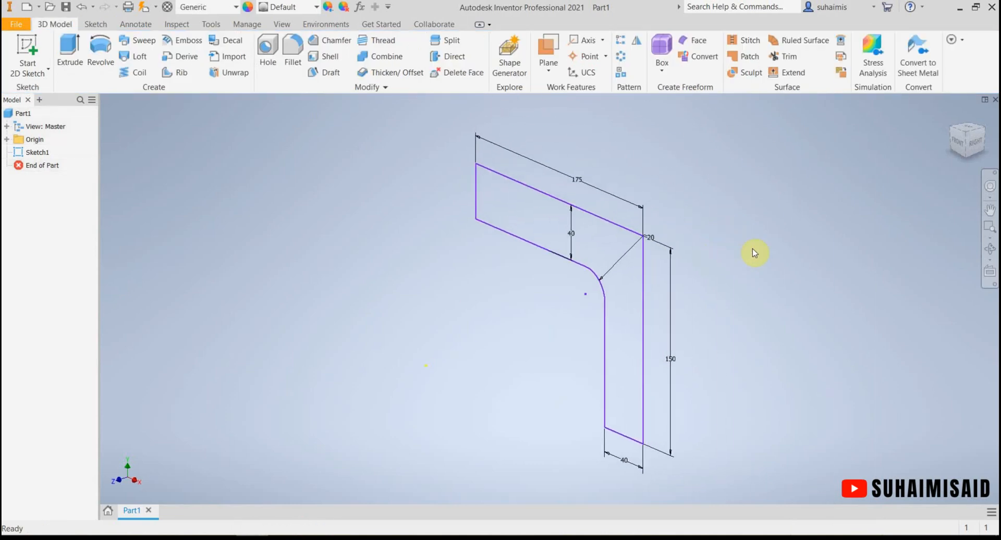
mouse_move(752, 249)
middle_mouse_down()
mouse_move(714, 262)
mouse_move(664, 260)
middle_mouse_up()
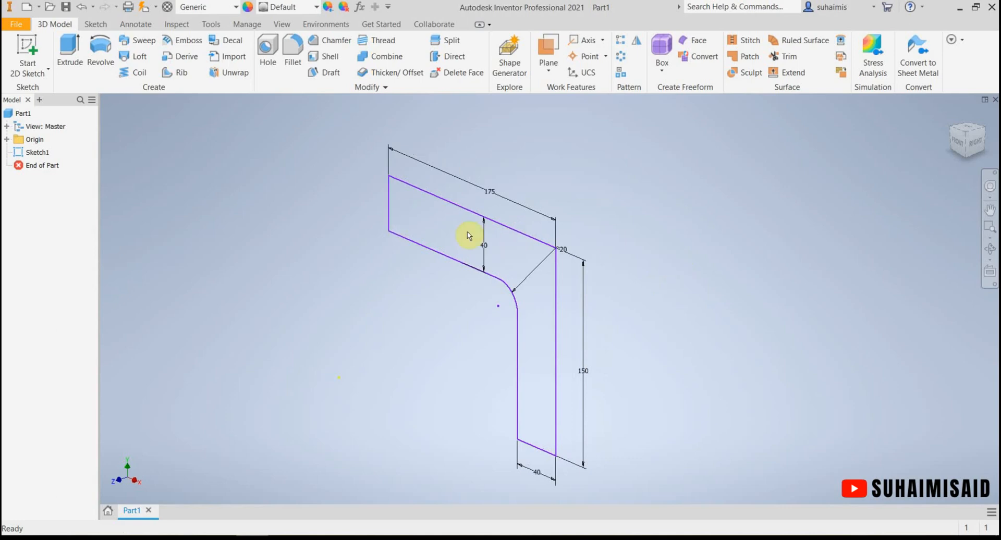
Step: Extrude the L-shaped profile 120 mm in the flipped direction, taking the depth from the reference drawing
left_click(286, 538)
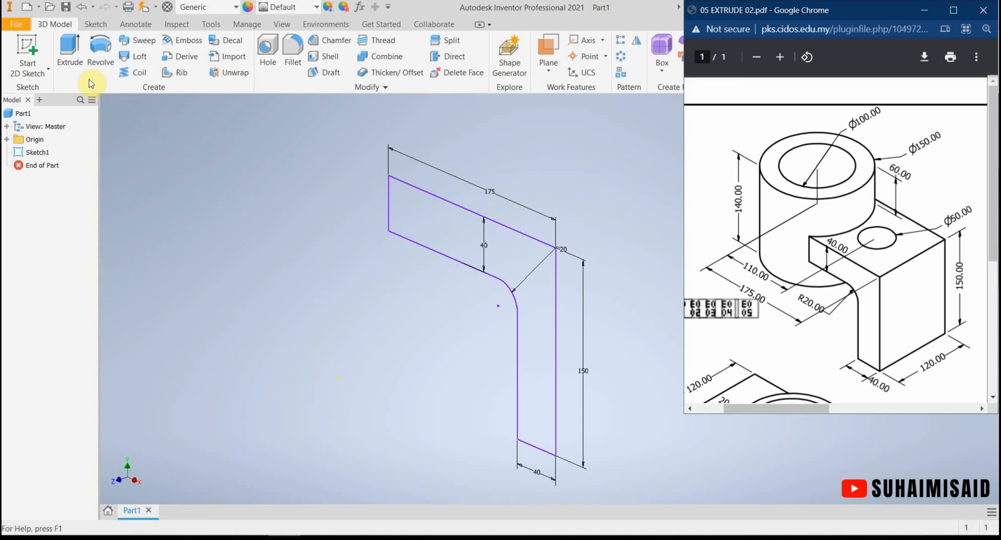
left_click(73, 65)
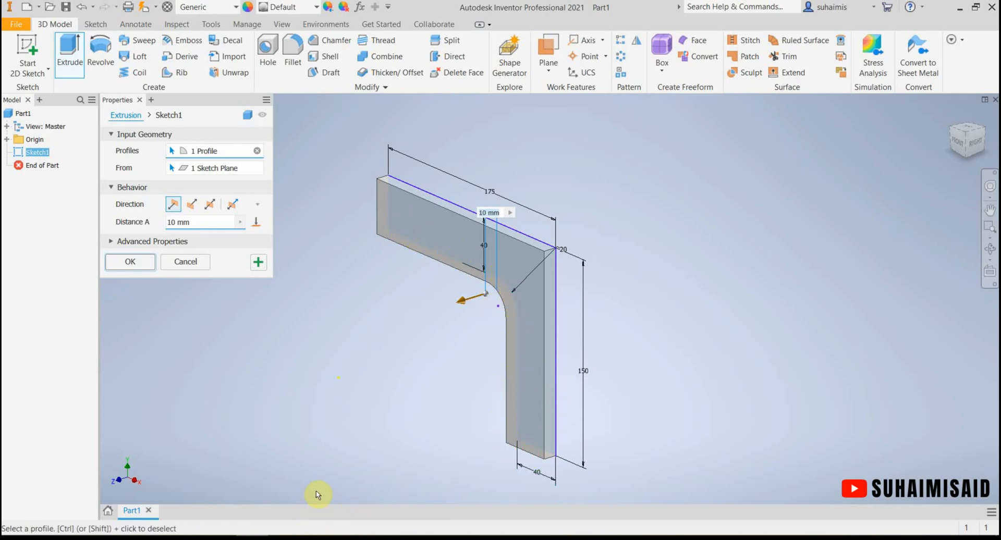
mouse_move(284, 536)
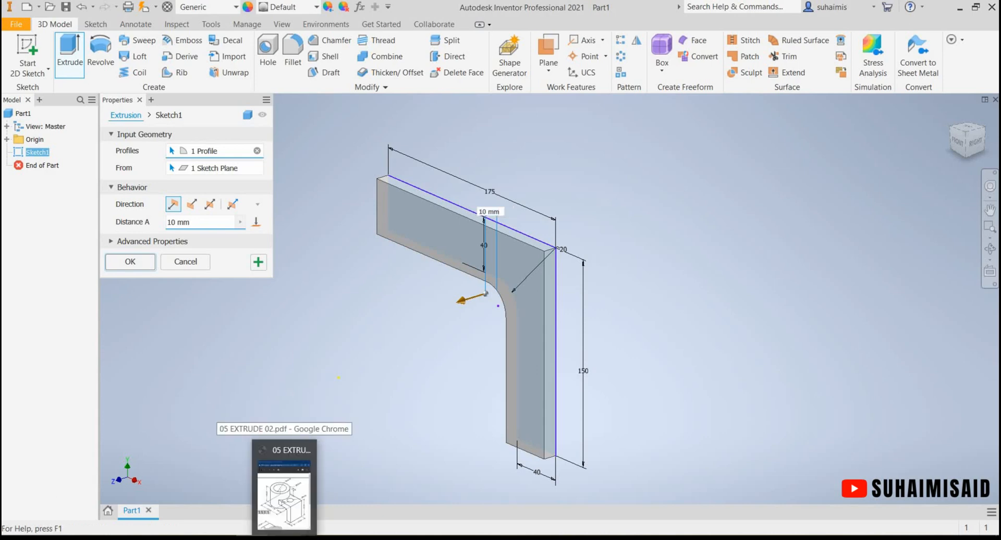
left_click(284, 495)
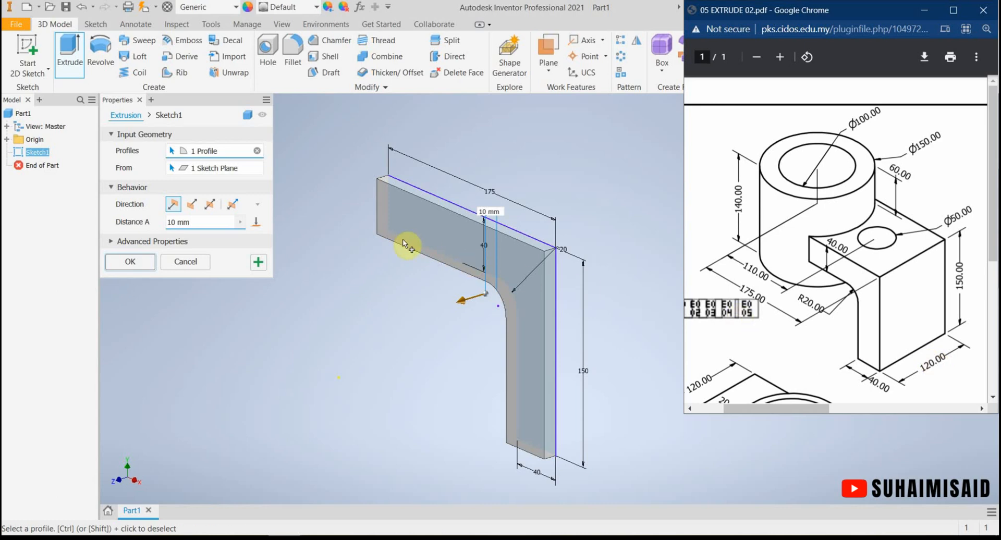
left_click(193, 205)
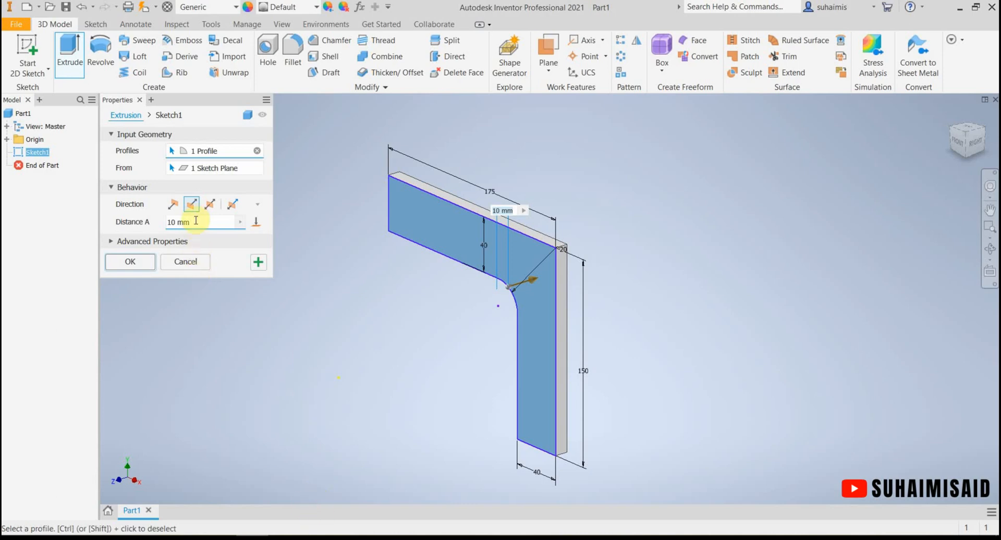
left_click(174, 222)
type("120")
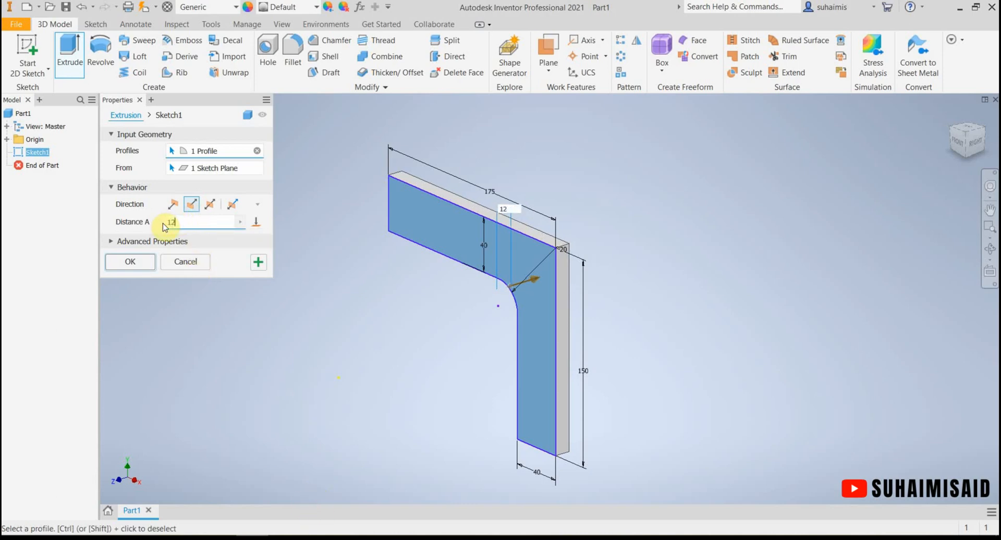
left_click(134, 265)
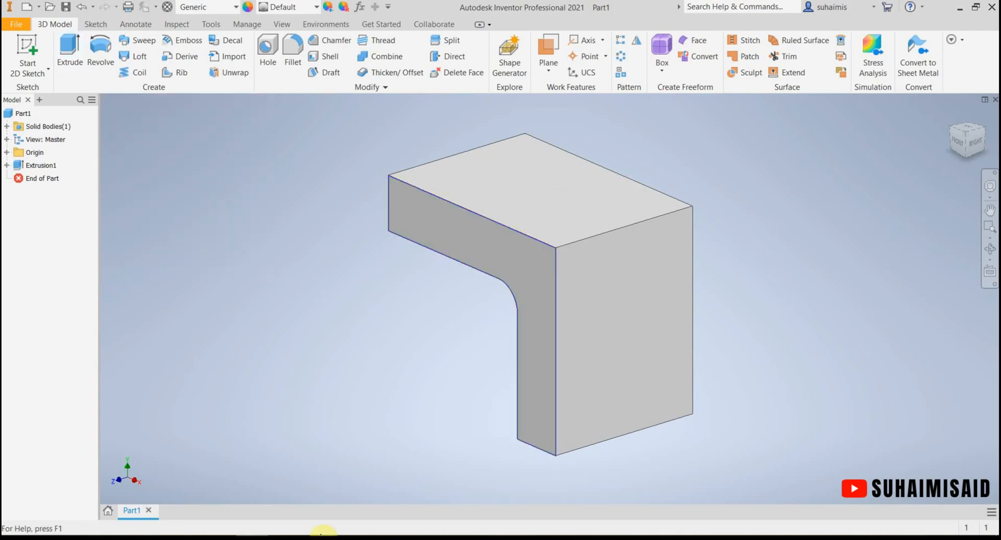
Step: Consult the reference drawing for the hole and open a new sketch on the bracket's top face
left_click(349, 531)
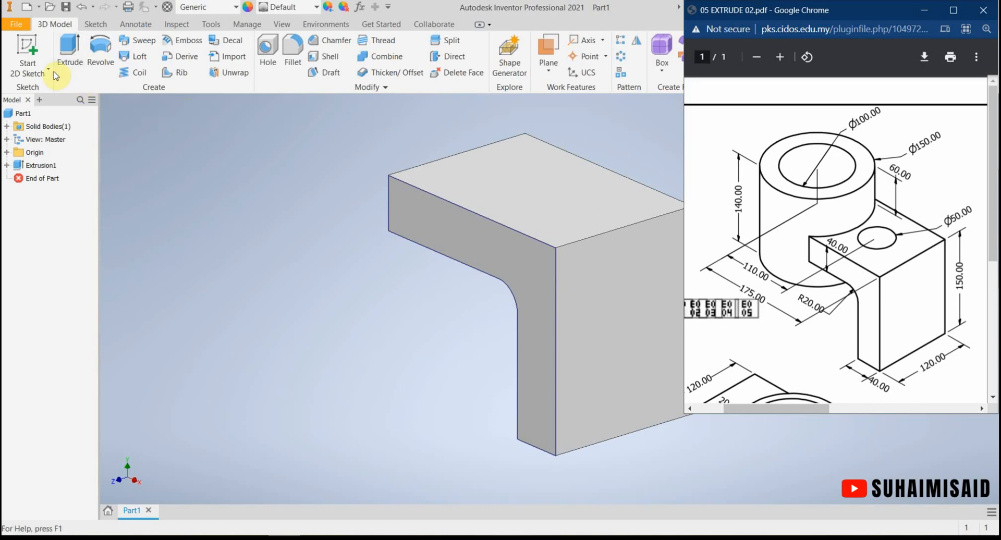
left_click(33, 52)
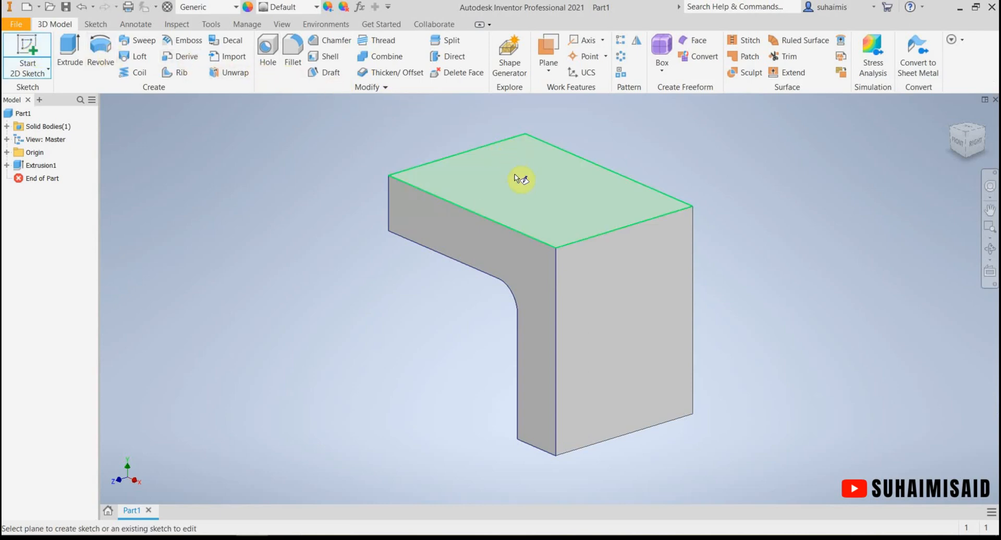
left_click(289, 538)
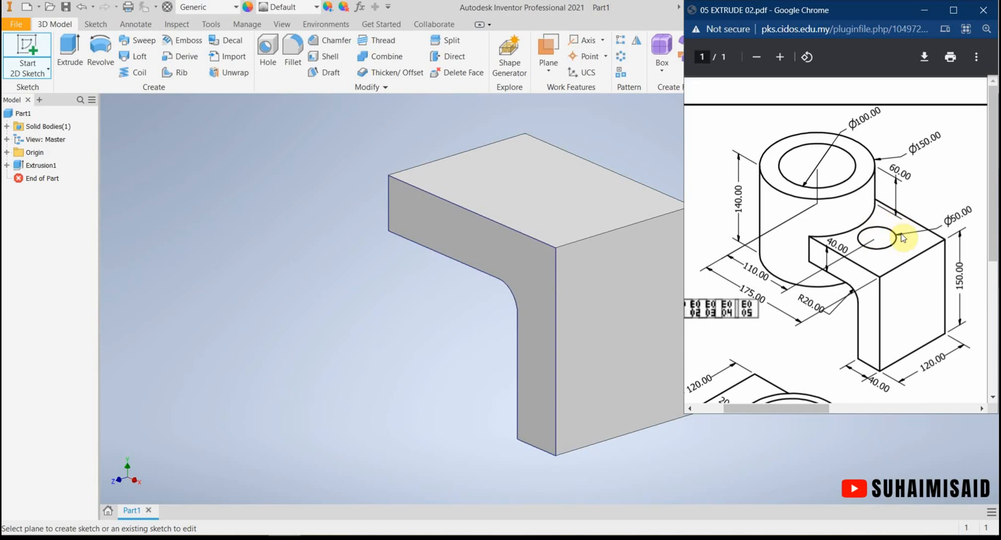
left_click(572, 195)
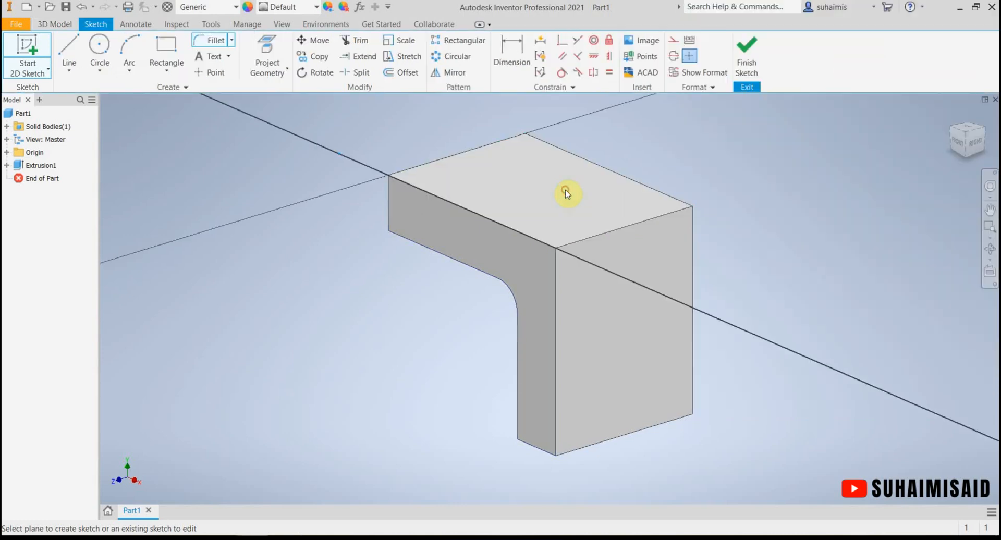
middle_click_drag(661, 337, 595, 128)
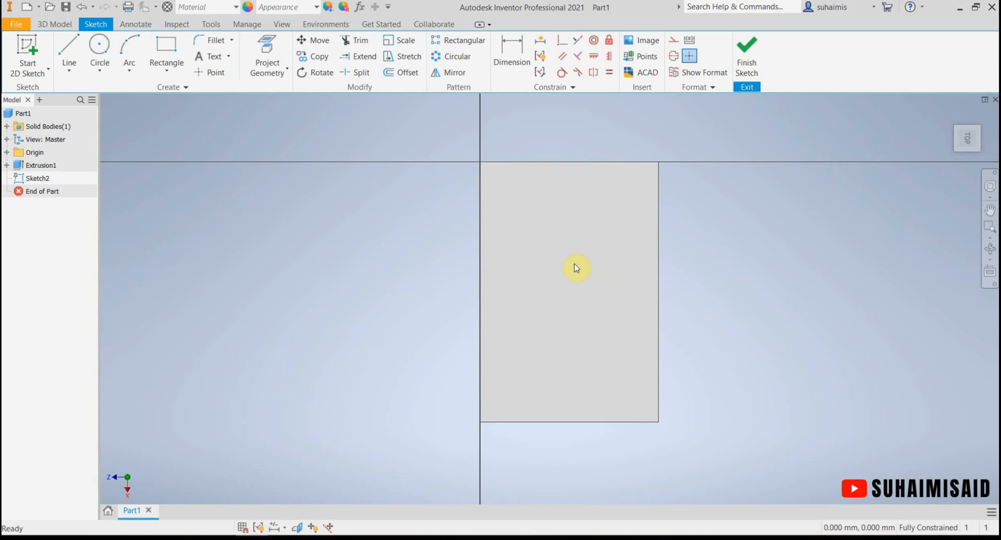
left_click(746, 46)
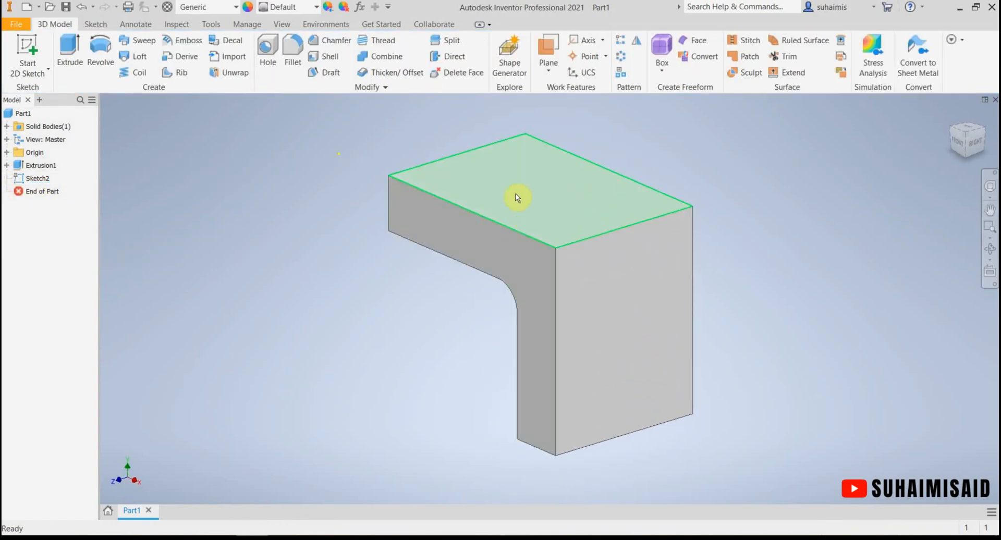
left_click(575, 211)
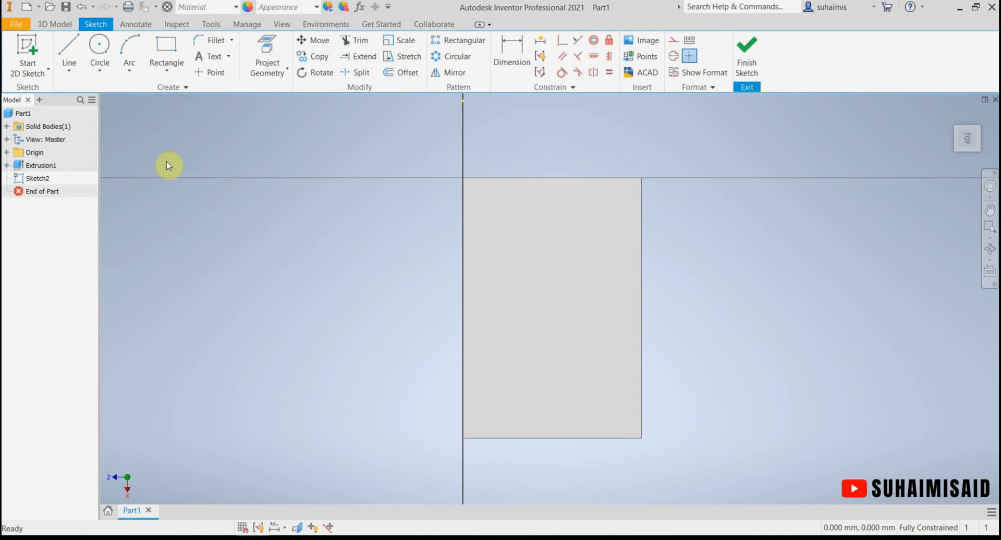
Step: Sketch a circle about 46 mm in diameter inside the top face, nearer the leg end of the bracket
left_click(100, 47)
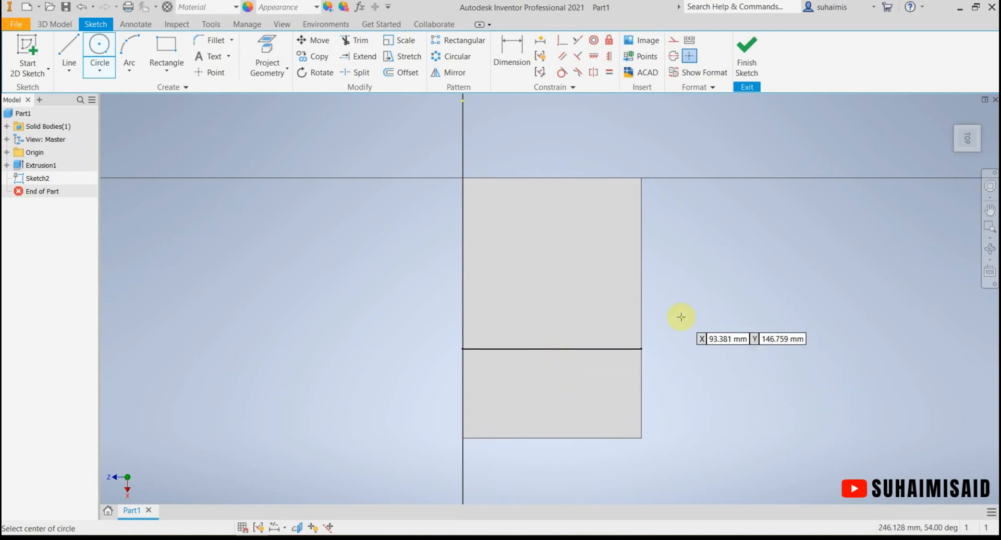
left_click(91, 49)
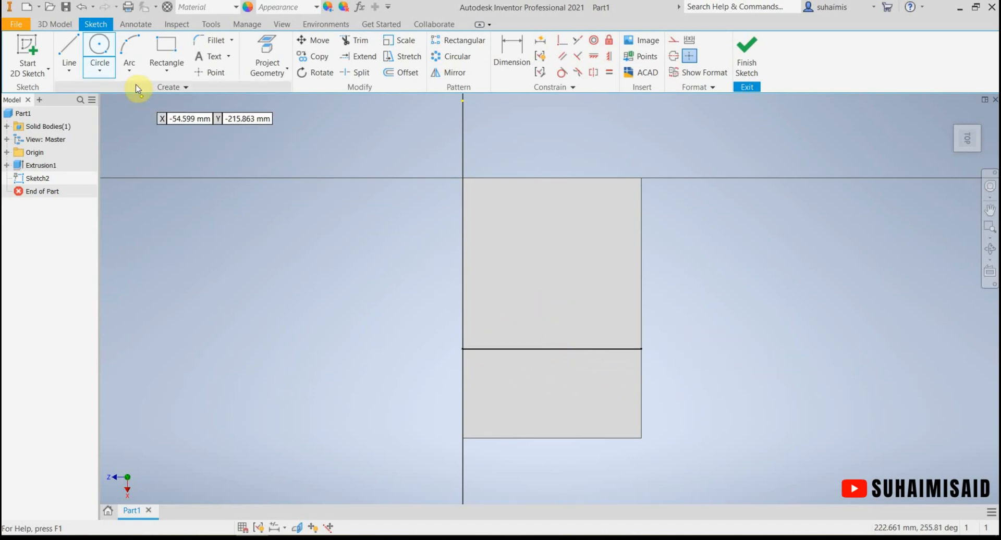
left_click(572, 318)
left_click(601, 334)
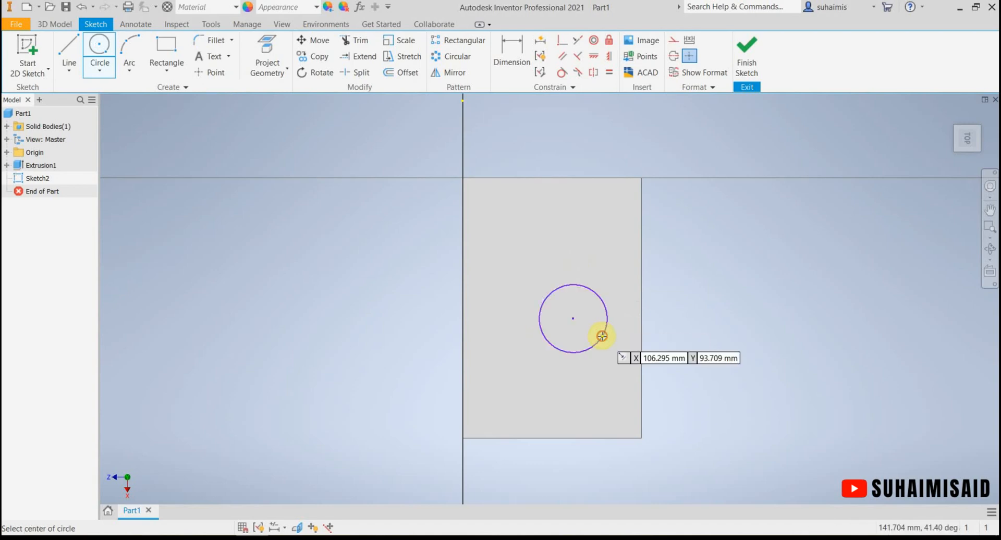
Step: Check the hole size in the reference drawing and dimension the circle's diameter as 50 mm
mouse_move(284, 538)
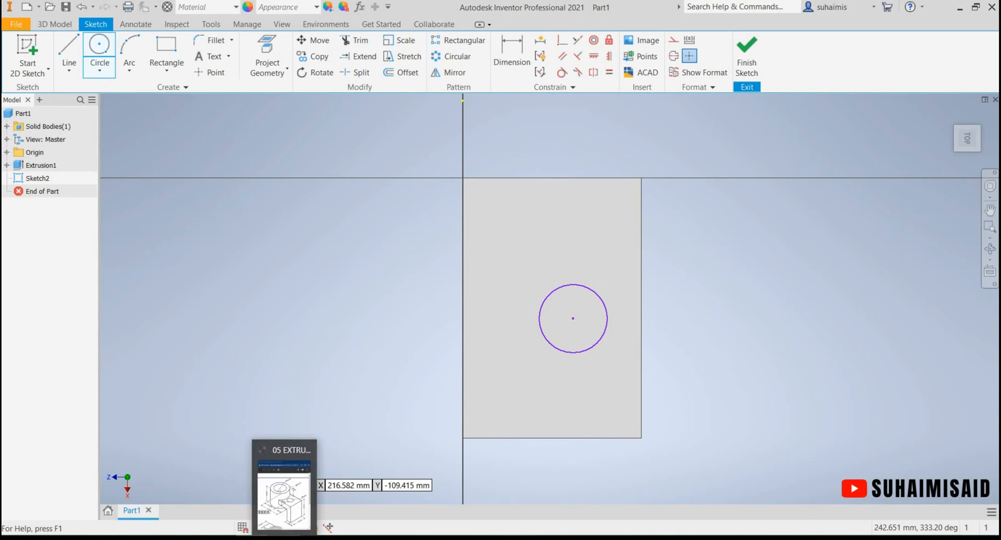
left_click(276, 538)
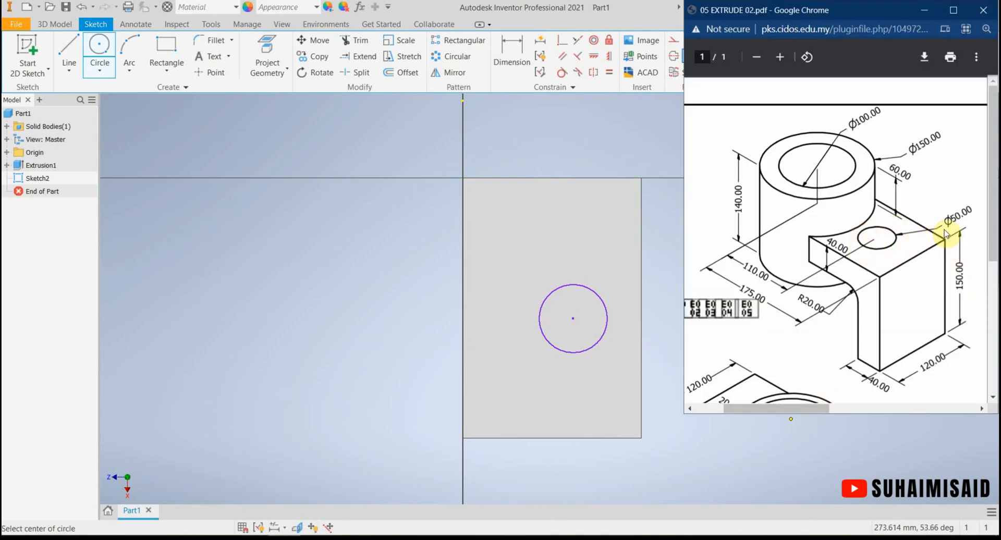
left_click(524, 62)
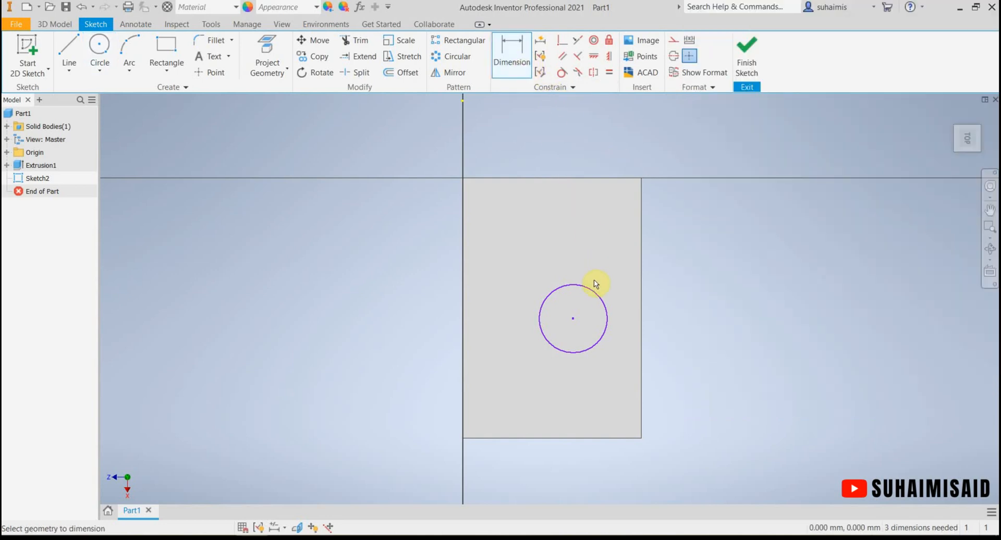
left_click(597, 293)
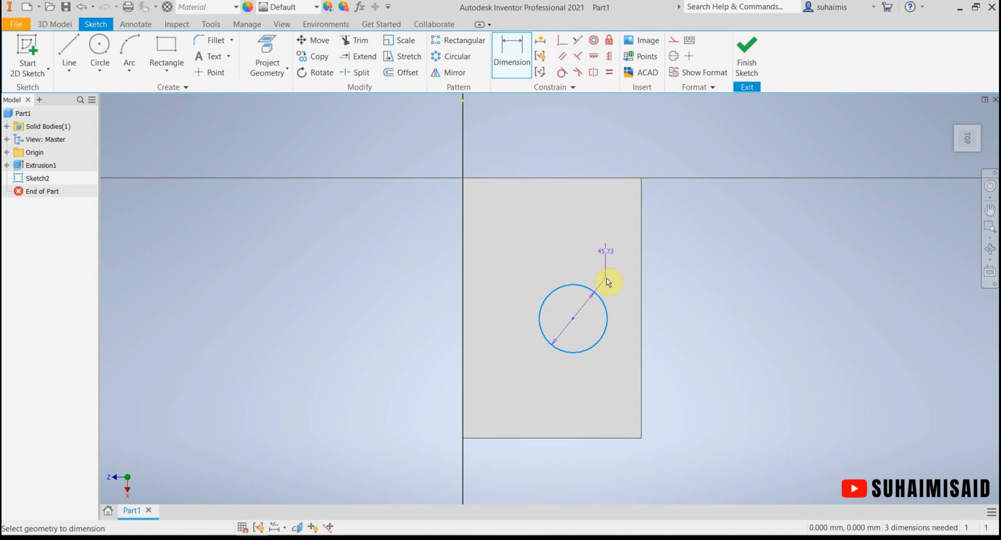
left_click(284, 538)
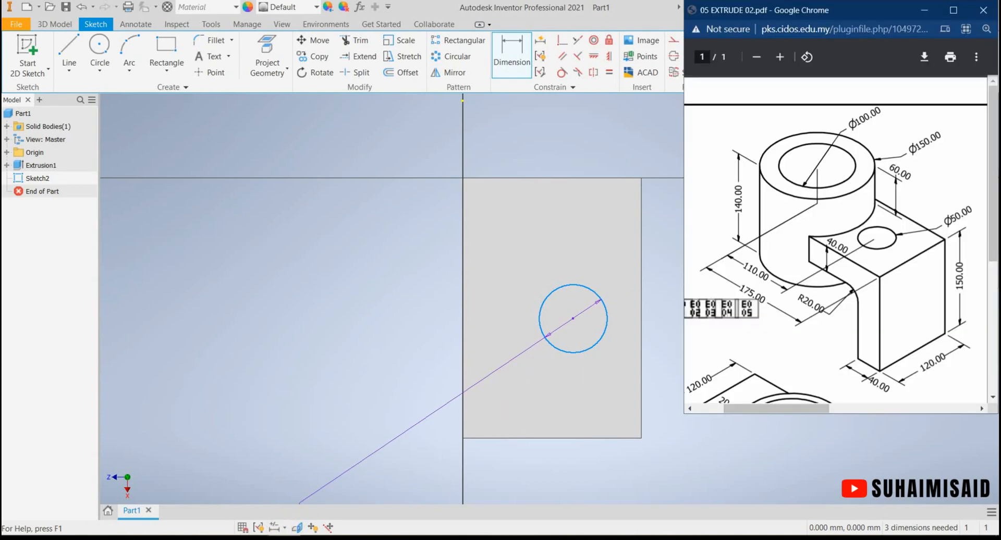
left_click(599, 270)
type("50")
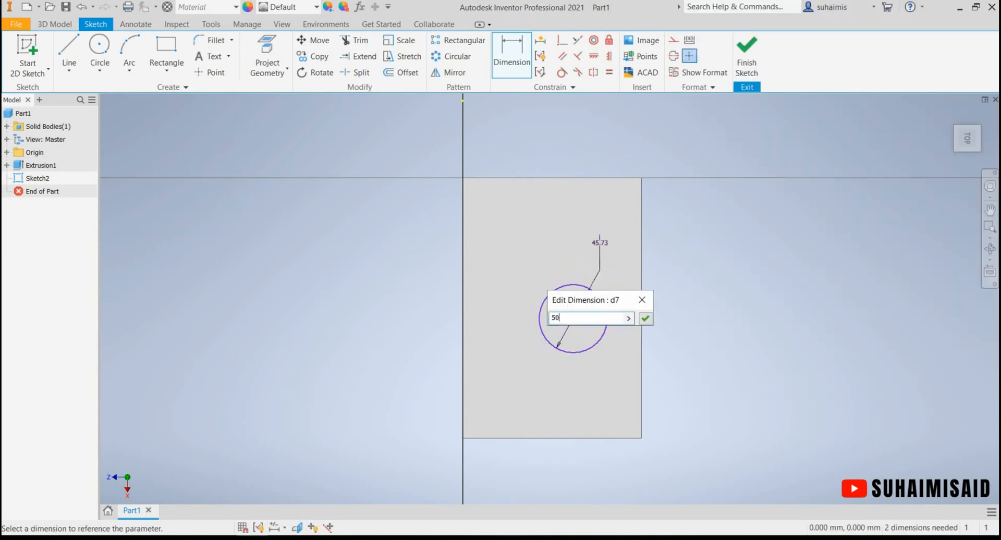
key("Return")
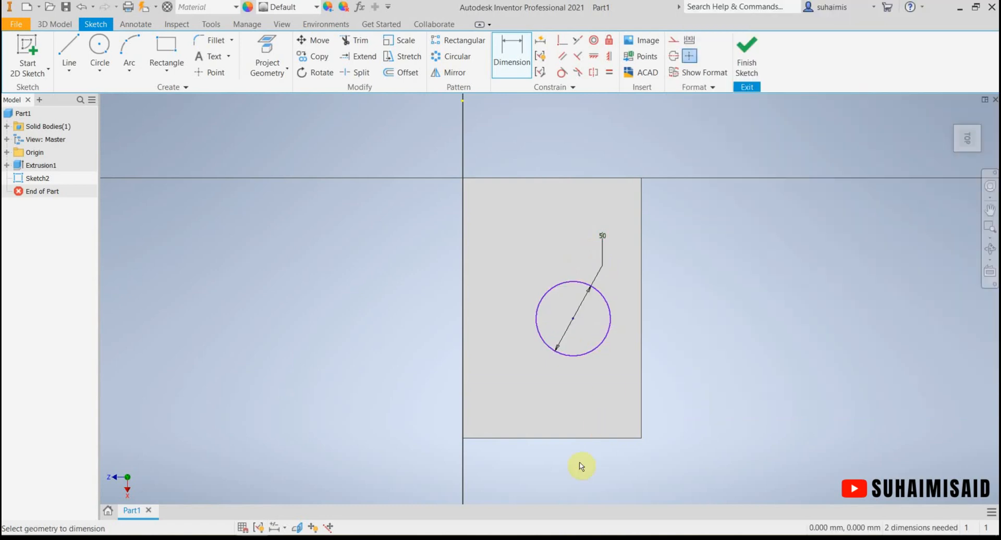
Step: Look up the hole position in the drawing and dimension the circle's centre 110 mm from the short edge at the arm's free end
left_click(252, 538)
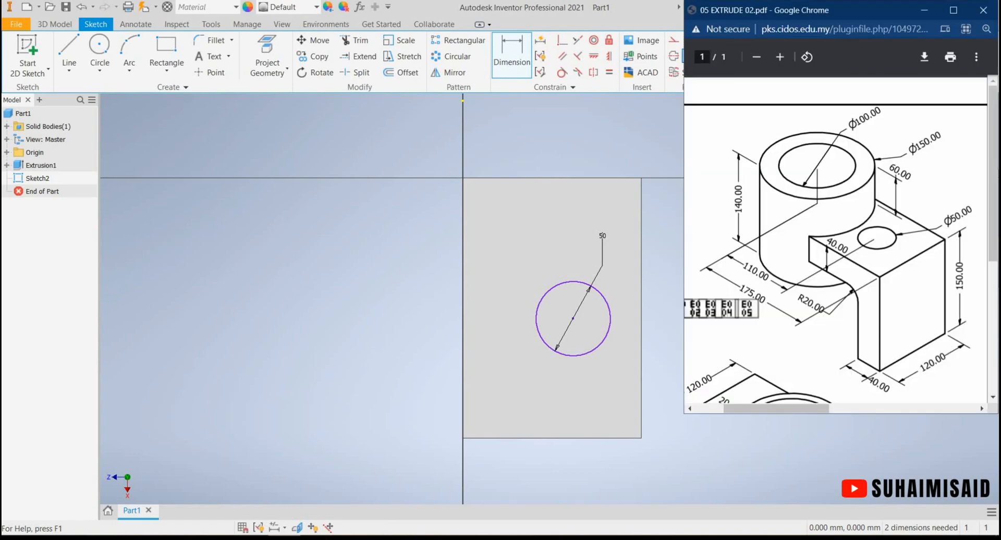
left_click(555, 387)
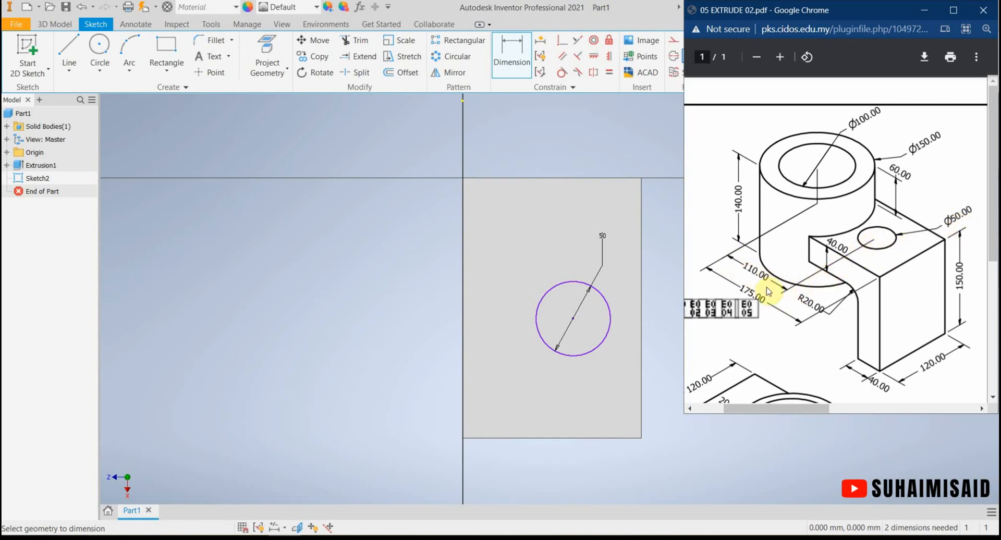
left_click(518, 55)
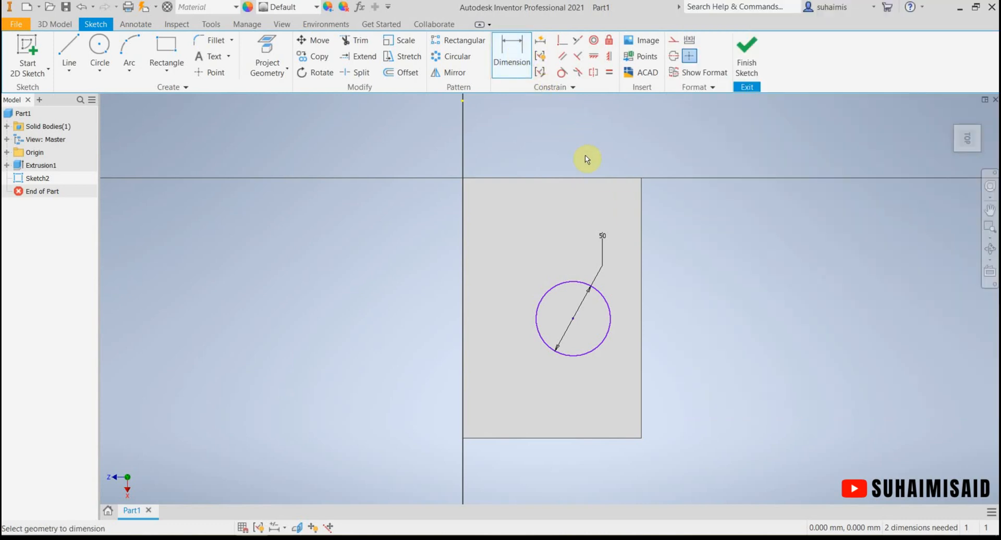
left_click(585, 179)
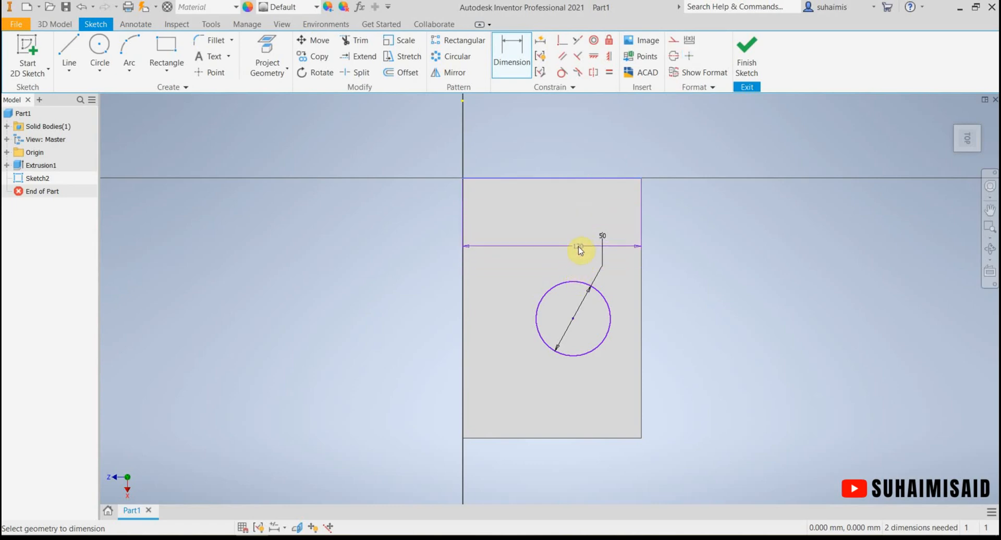
key("Escape")
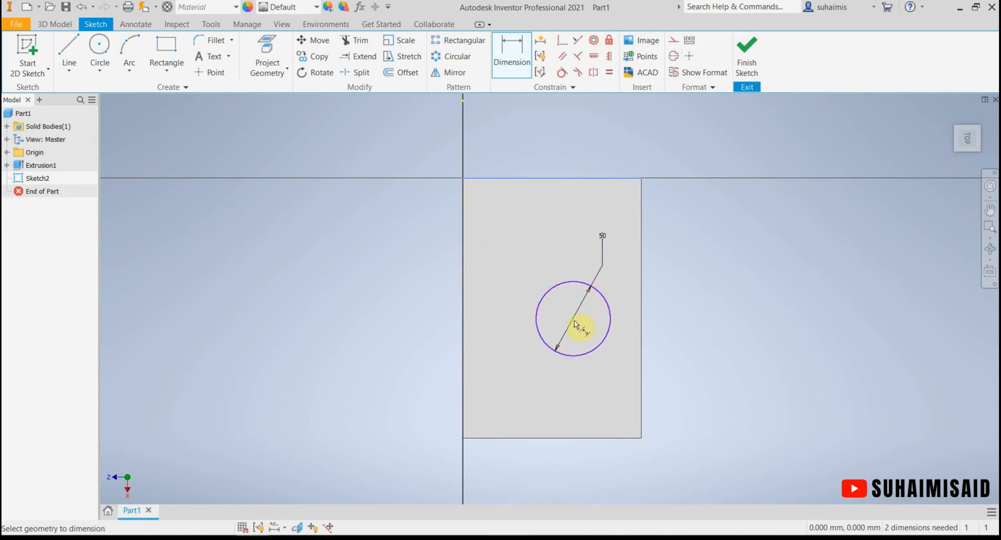
left_click(571, 289)
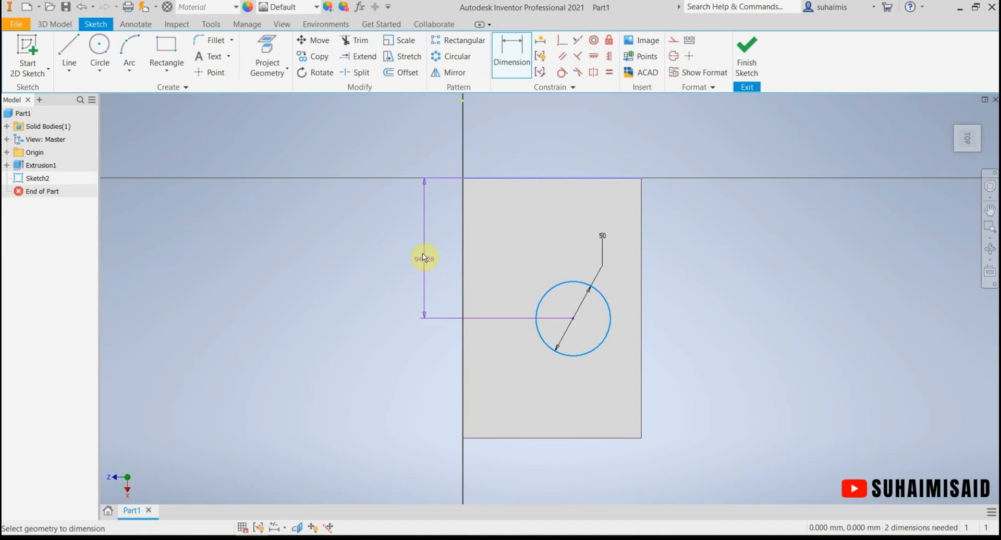
left_click(423, 255)
type("11")
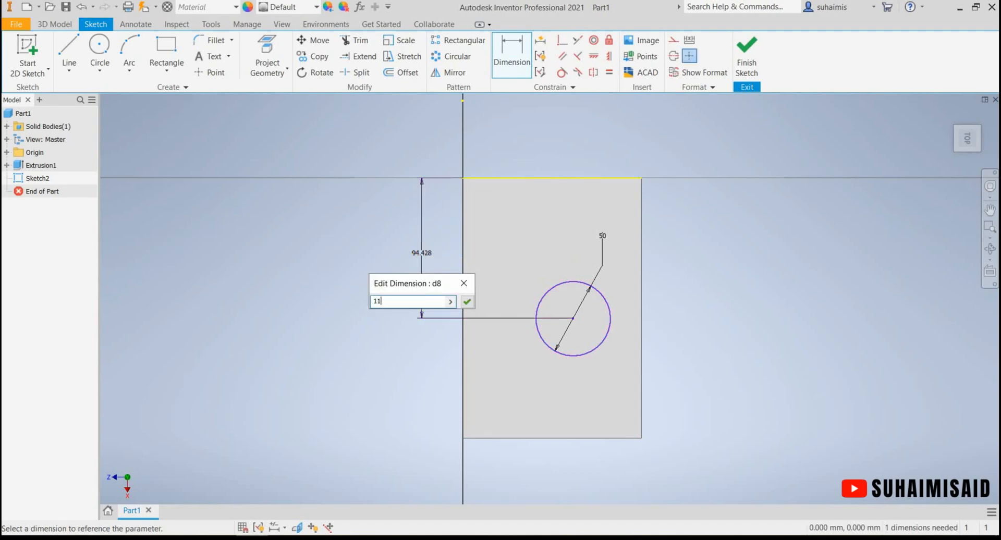
type("0")
left_click(467, 302)
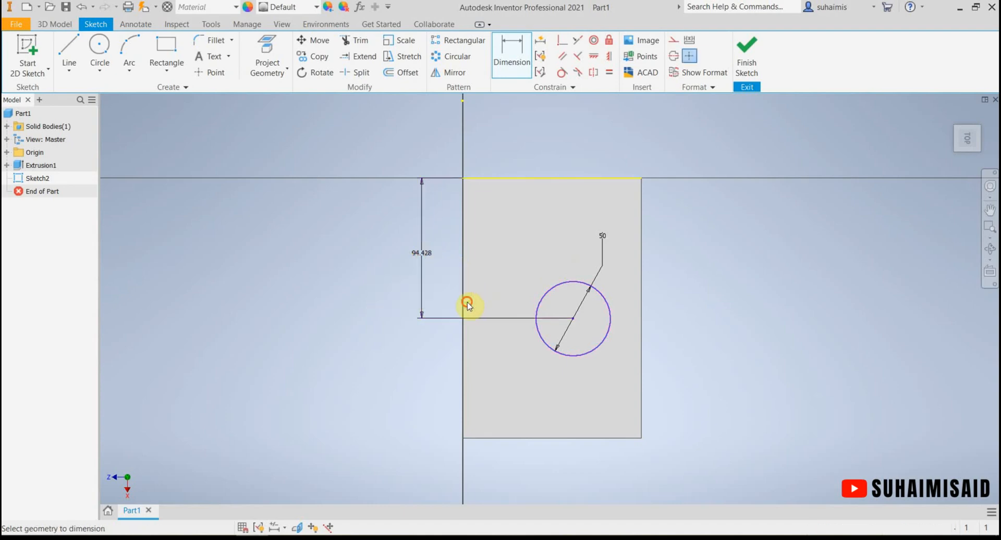
Step: Recheck the reference drawing and dimension the circle's centre 60 mm from the top face's front long edge
left_click(252, 538)
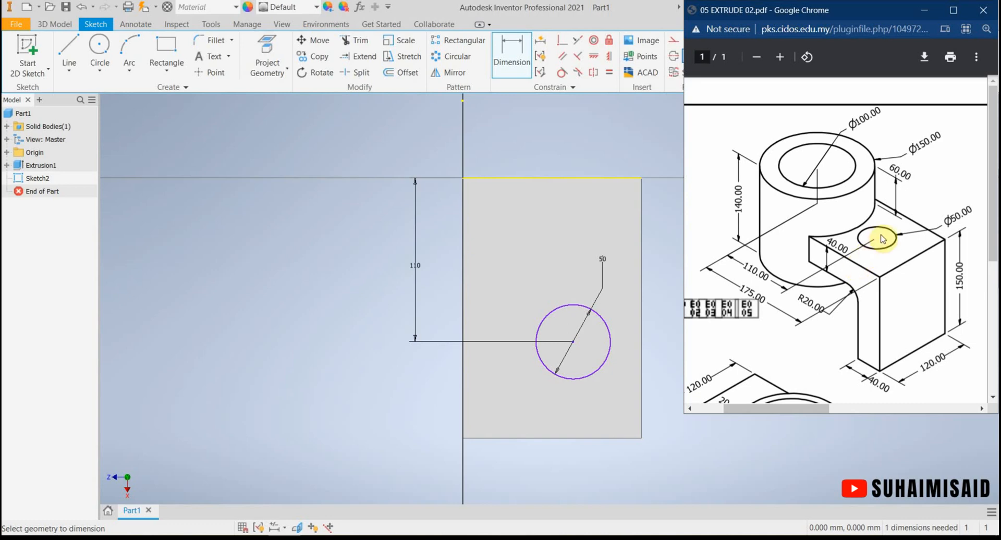
left_click(527, 65)
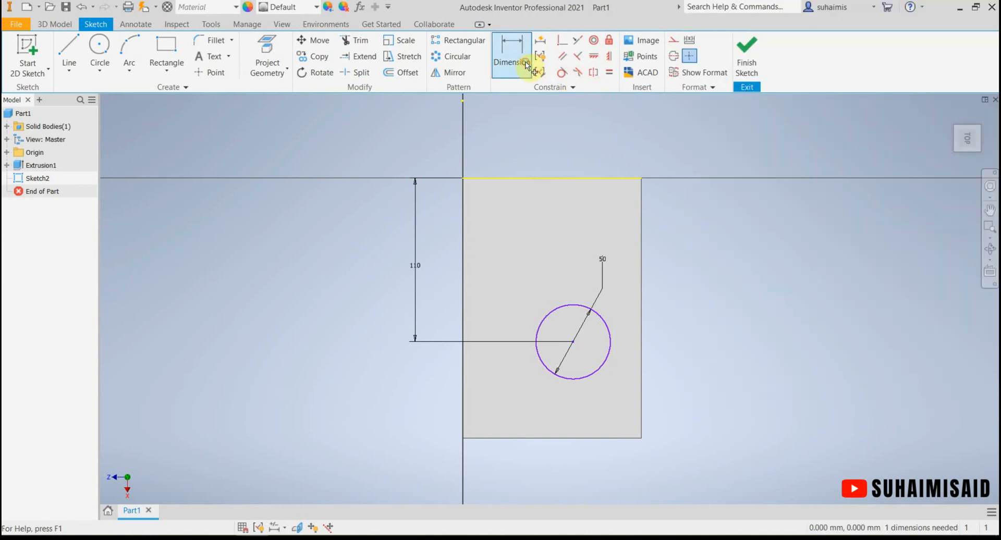
left_click(463, 394)
left_click(569, 380)
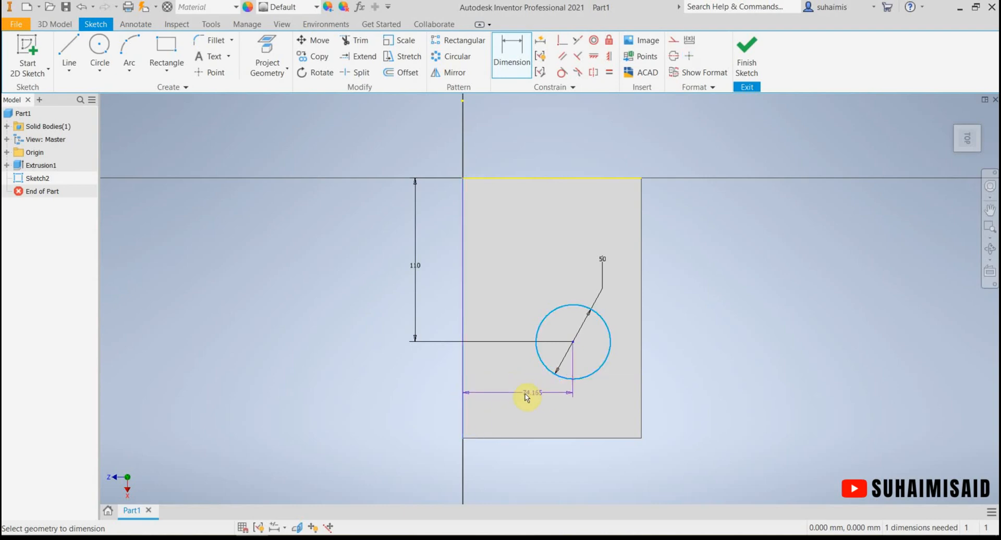
left_click(509, 390)
type("6")
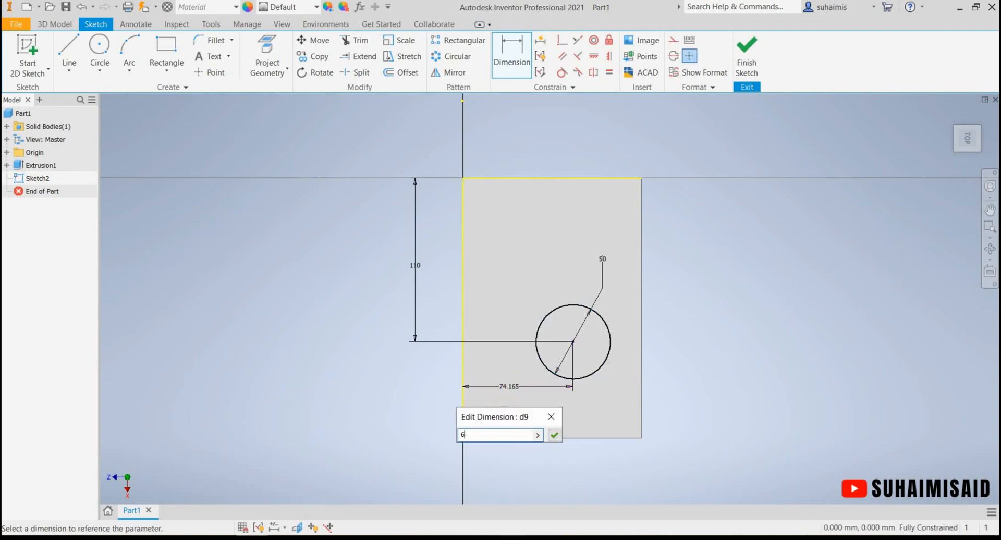
type("0")
key("Return")
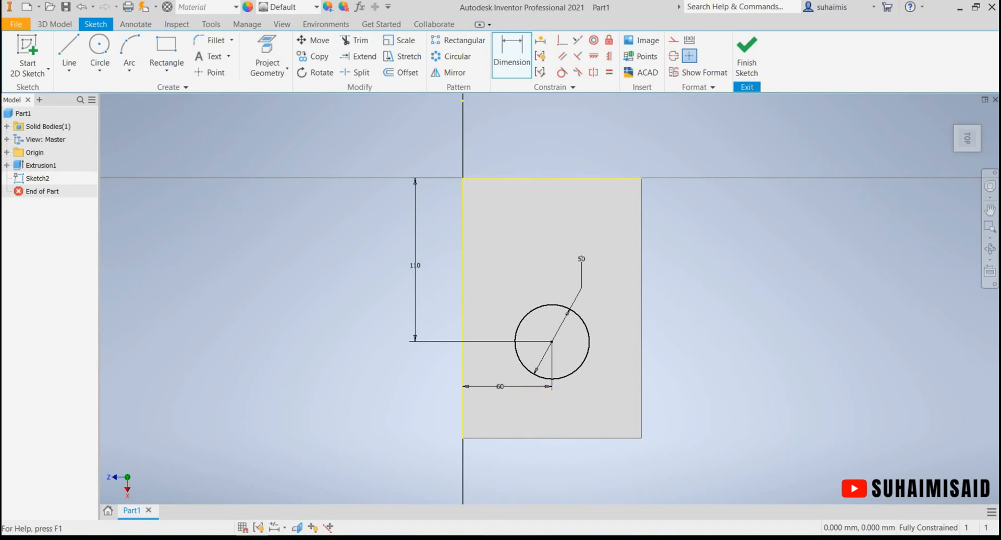
Step: Compare the circle's placement with the reference drawing and finish the sketch
key("alt+Tab")
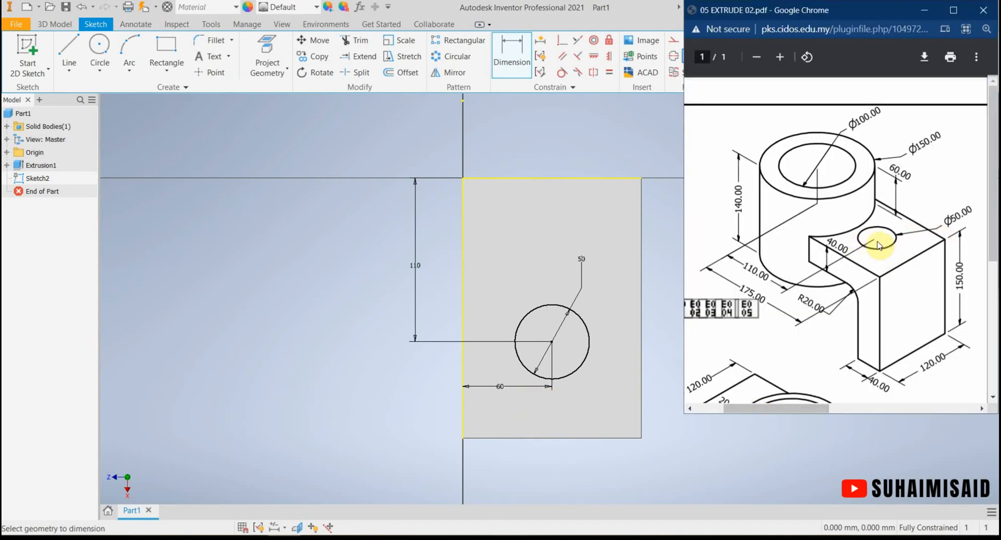
left_click(618, 139)
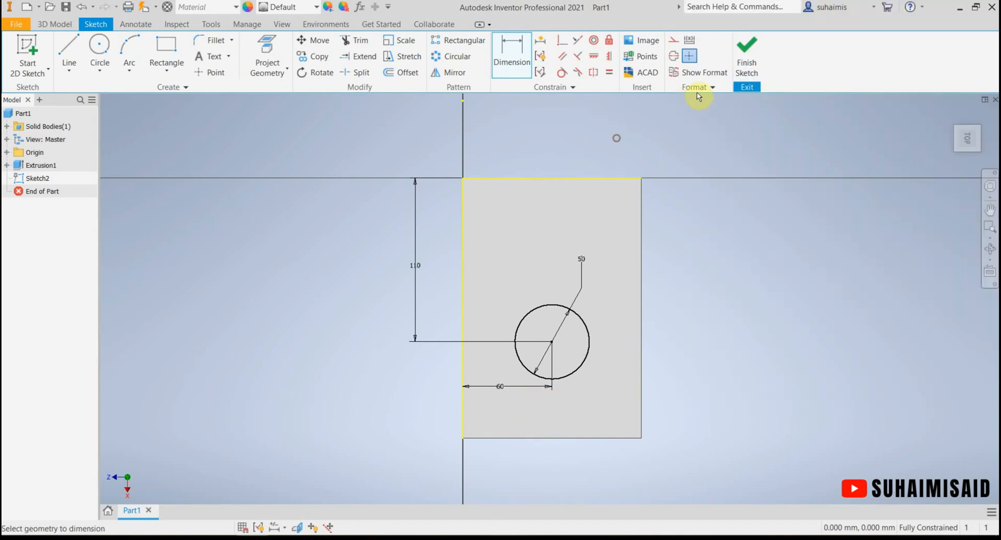
left_click(747, 68)
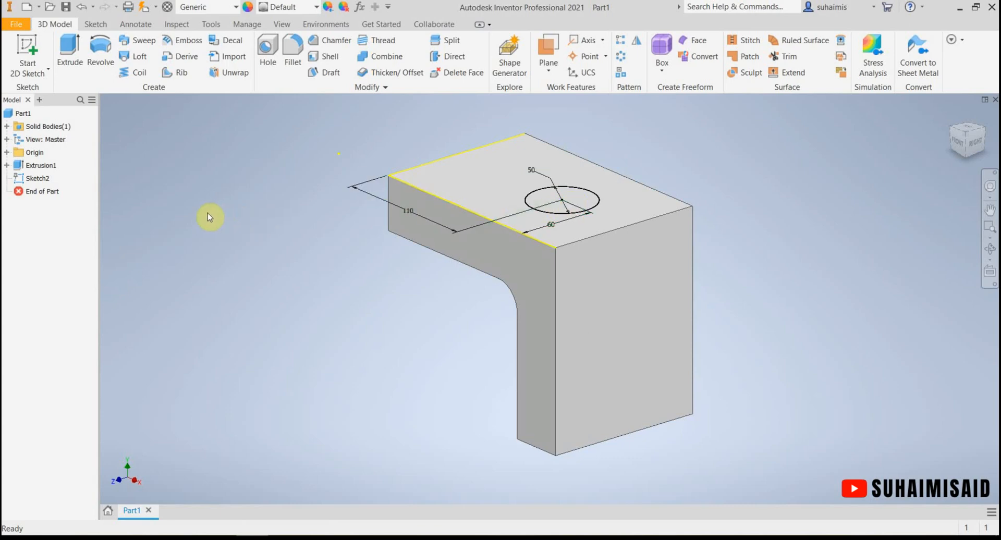
Step: Extrude the 50 mm circle downward as a cut through all of the L-shaped body
left_click(73, 67)
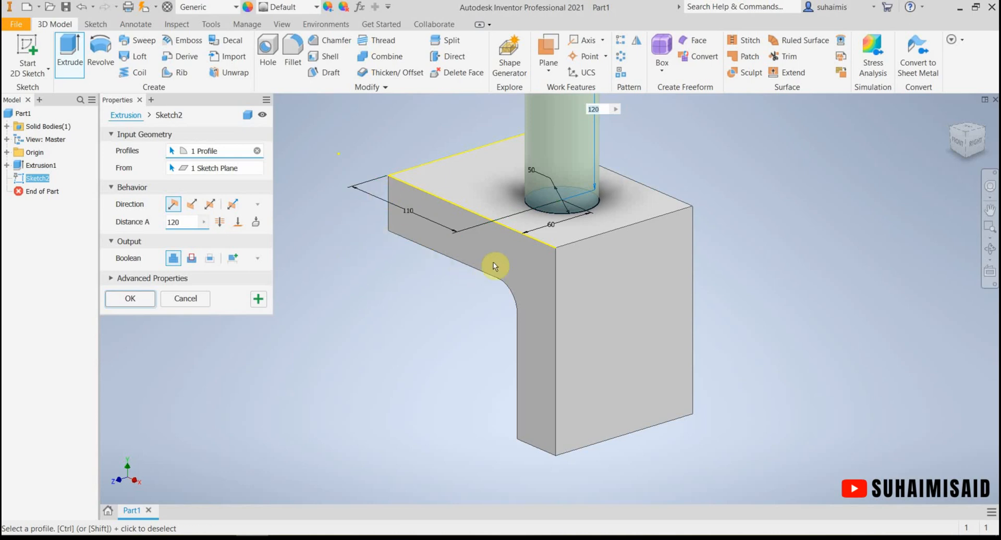
middle_click_drag(766, 248, 779, 312)
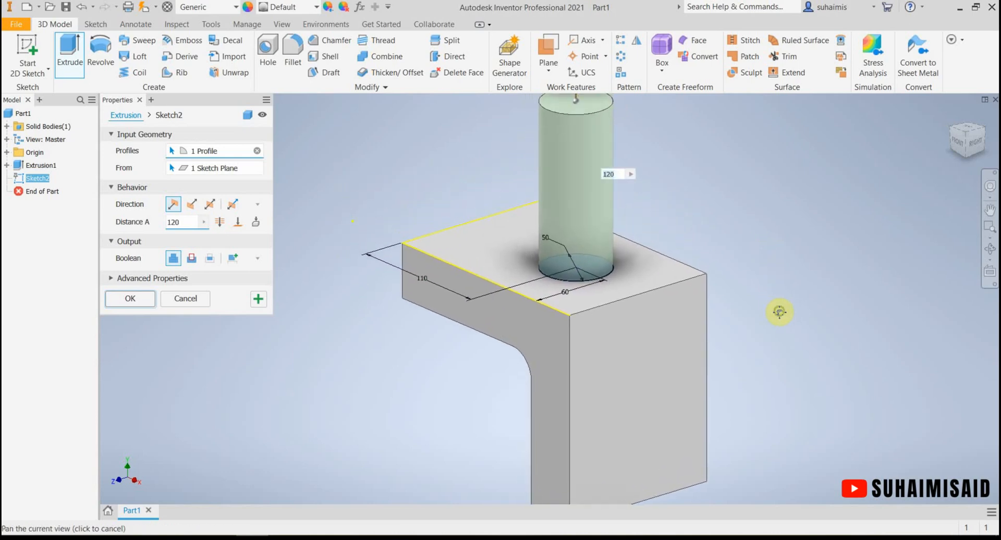
left_click(198, 206)
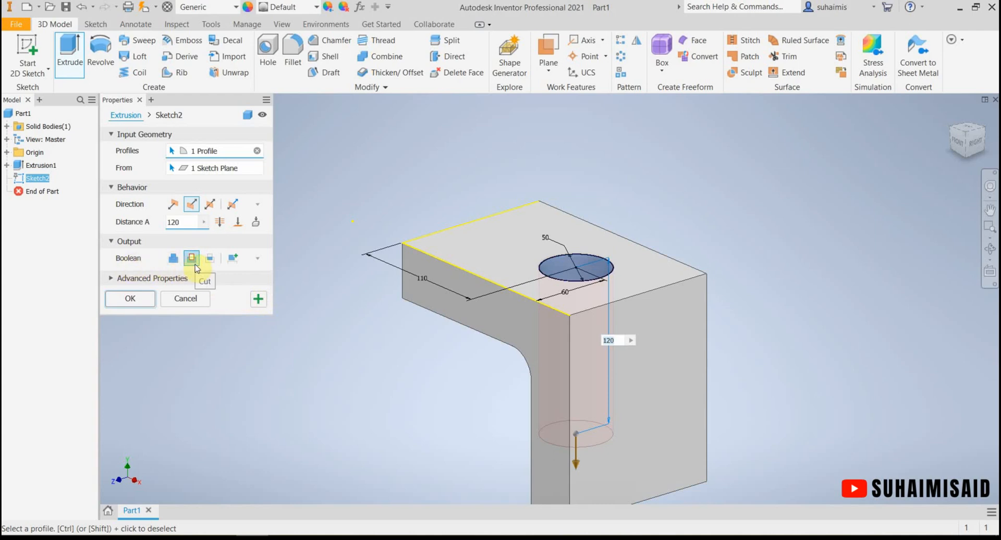
left_click(173, 258)
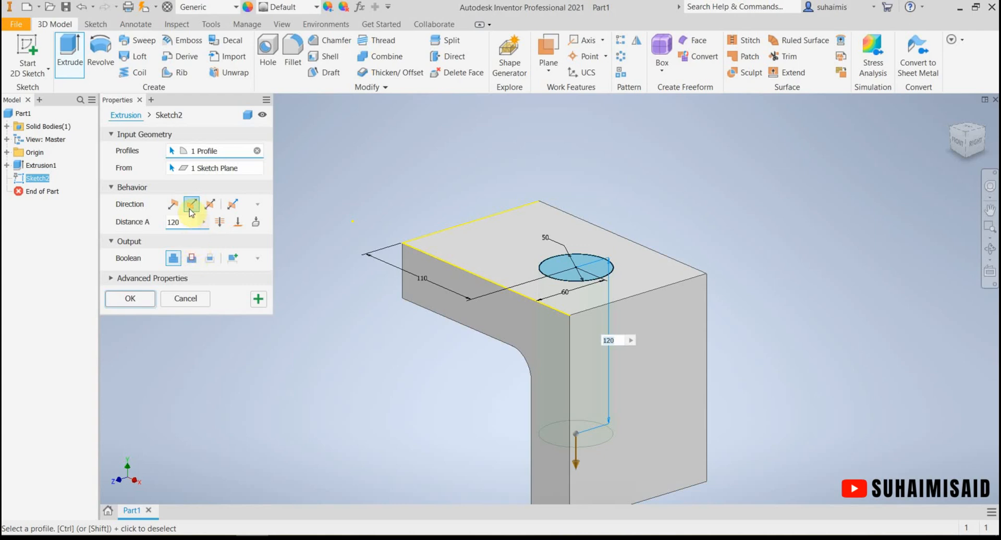
left_click(192, 259)
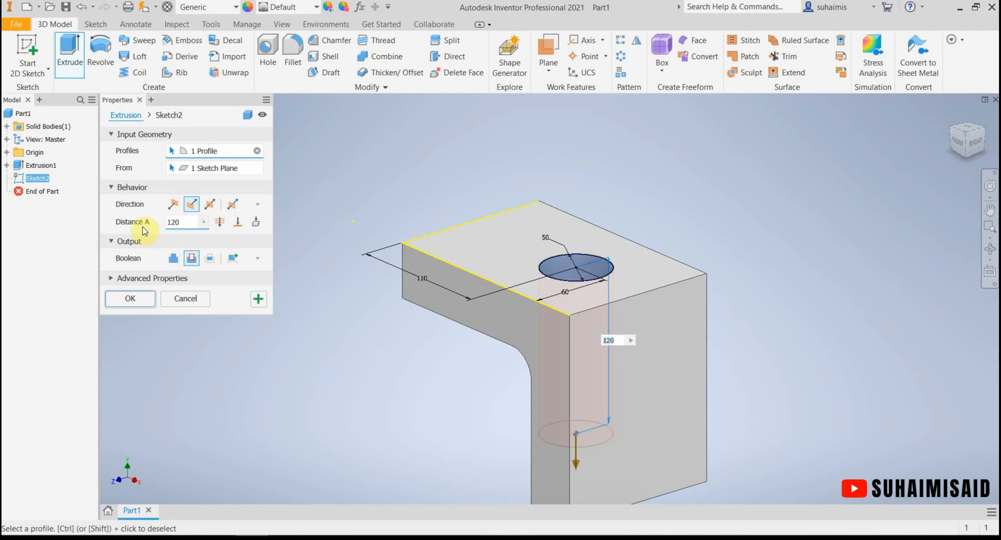
left_click(219, 226)
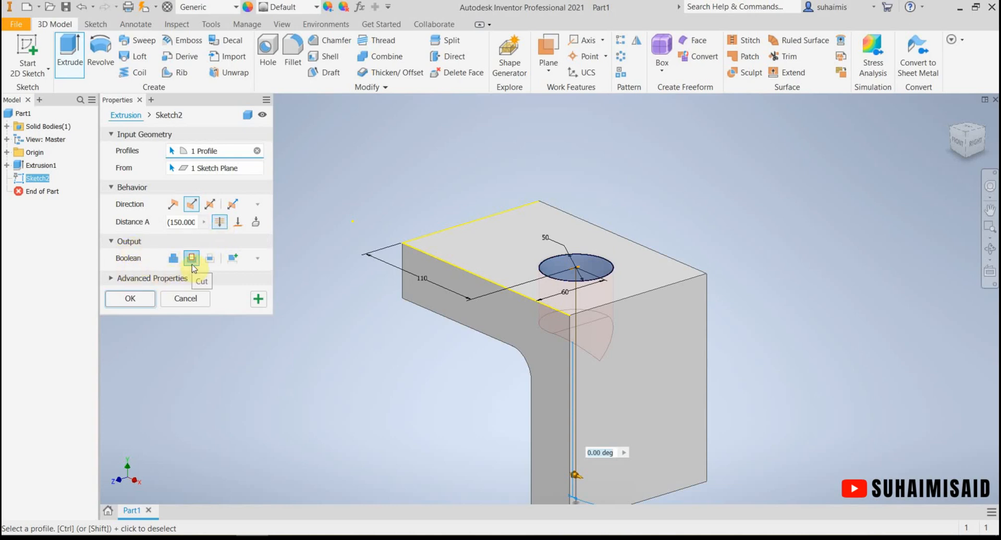
left_click(127, 299)
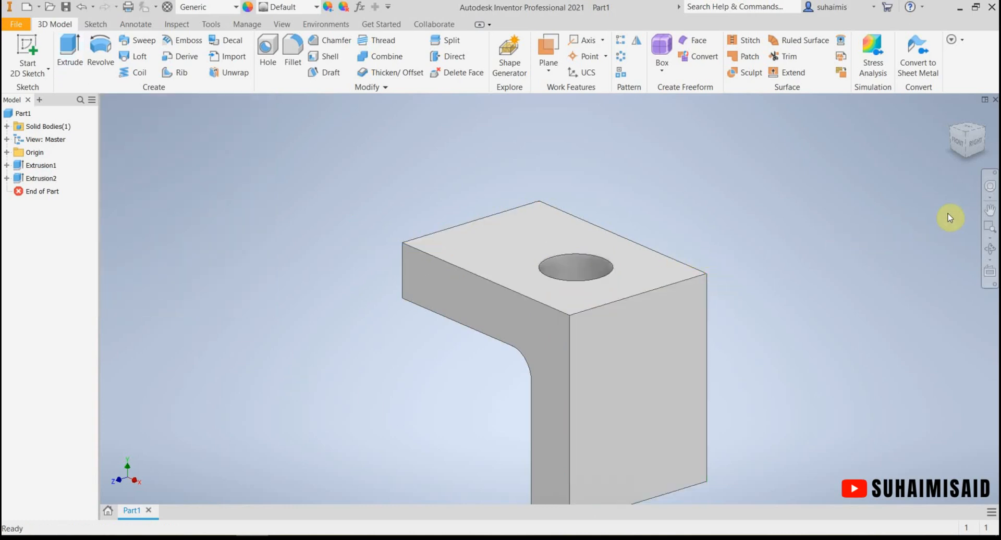
Step: Inspect the finished hole against the reference drawing and start a new sketch on the body's top face
left_click(989, 250)
left_click_drag(633, 329, 612, 338)
key("Escape")
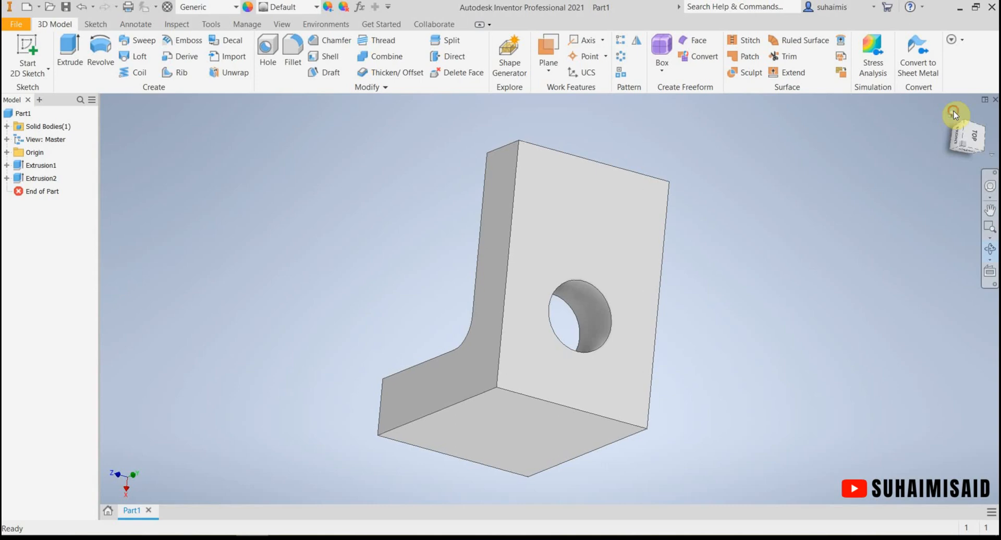
left_click(953, 114)
key("F4")
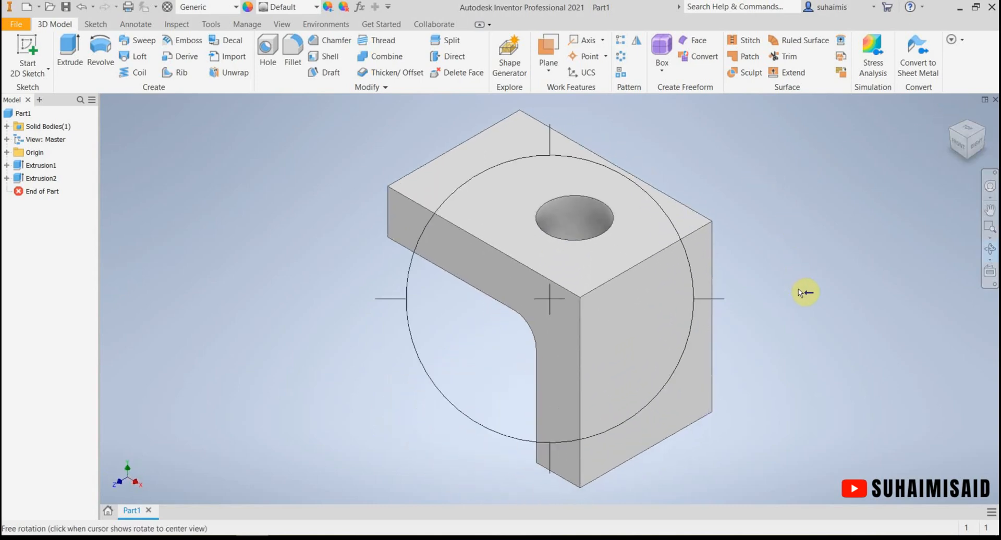
left_click(284, 537)
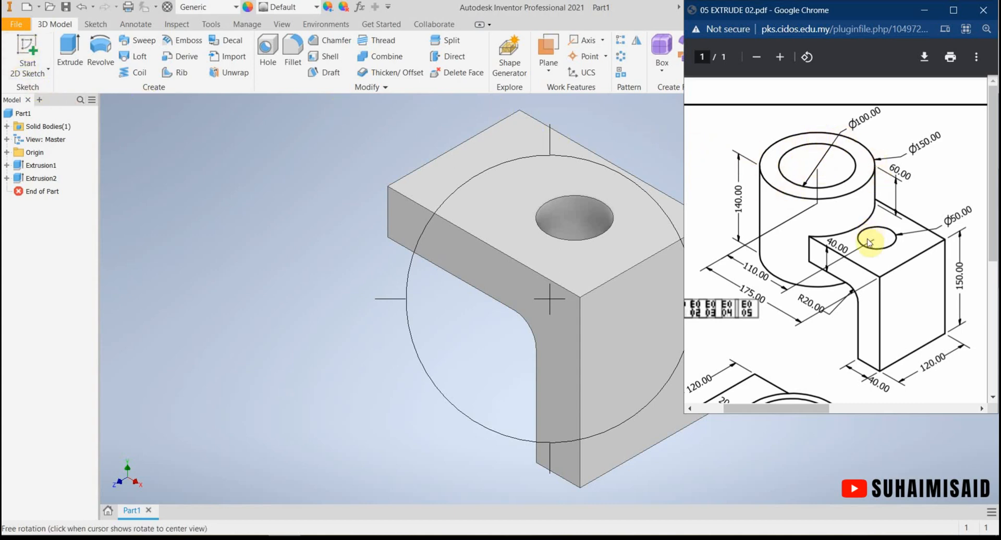
left_click(23, 48)
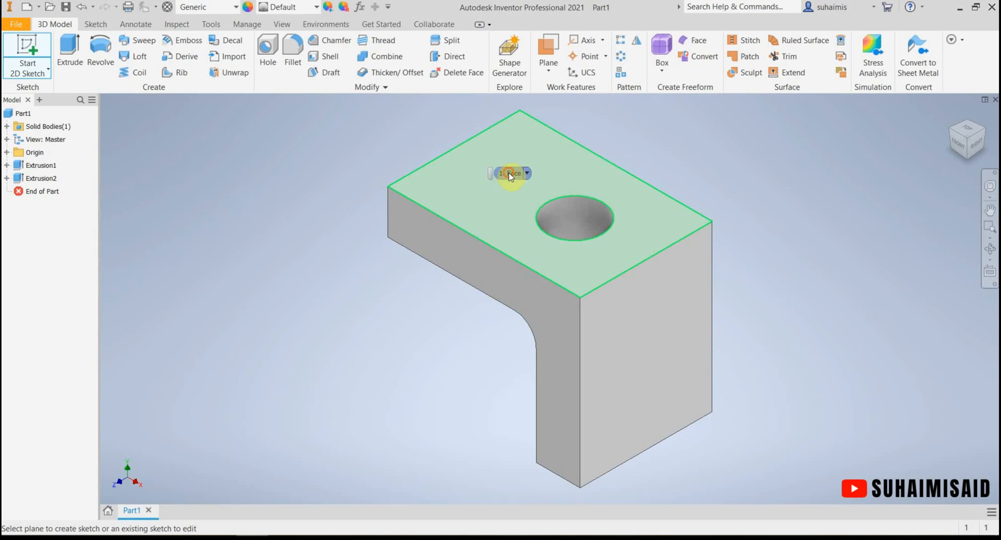
left_click(508, 172)
middle_click_drag(584, 234, 466, 304)
Step: Look up the cylinder in the drawing and sketch a circle about 154 mm in diameter centred on the free end's short edge midpoint
left_click(341, 537)
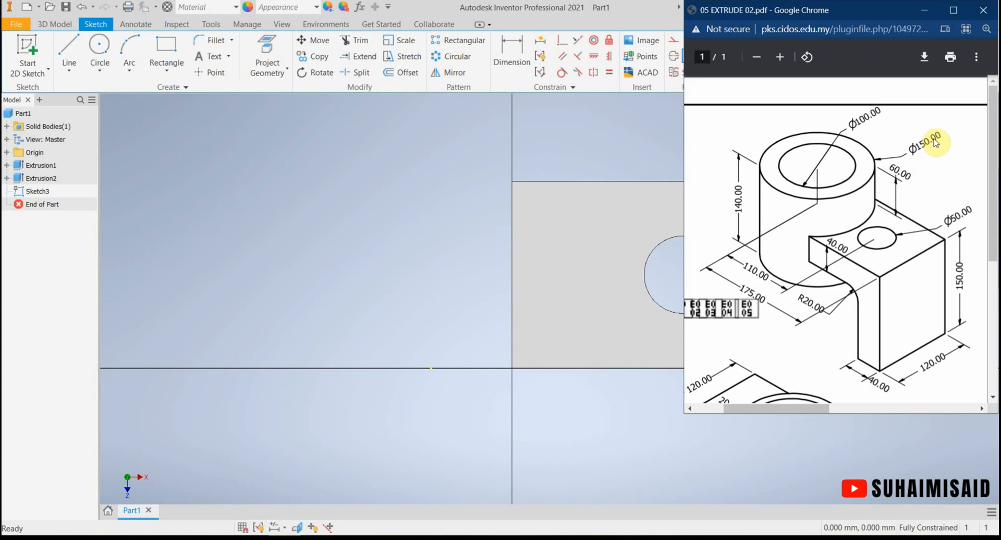
left_click(104, 54)
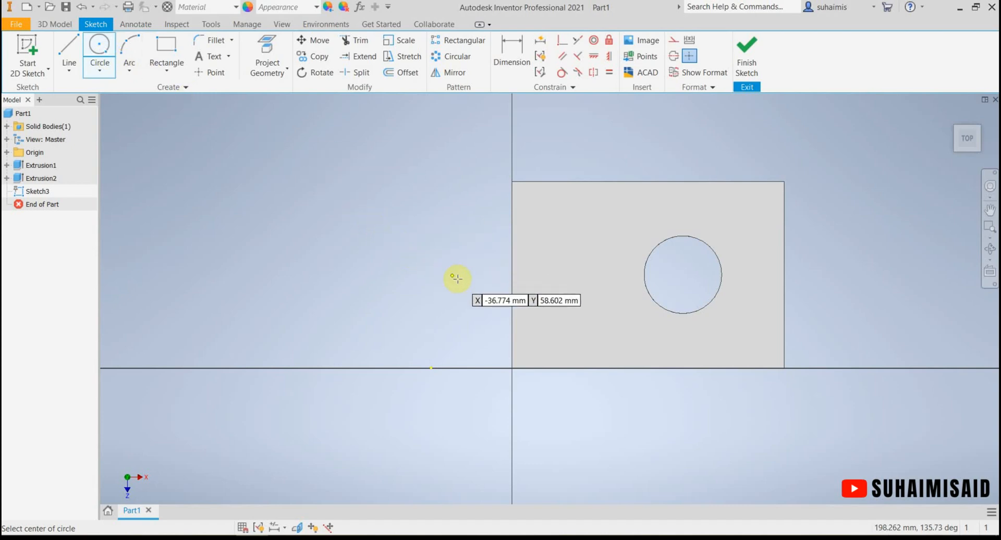
left_click(511, 274)
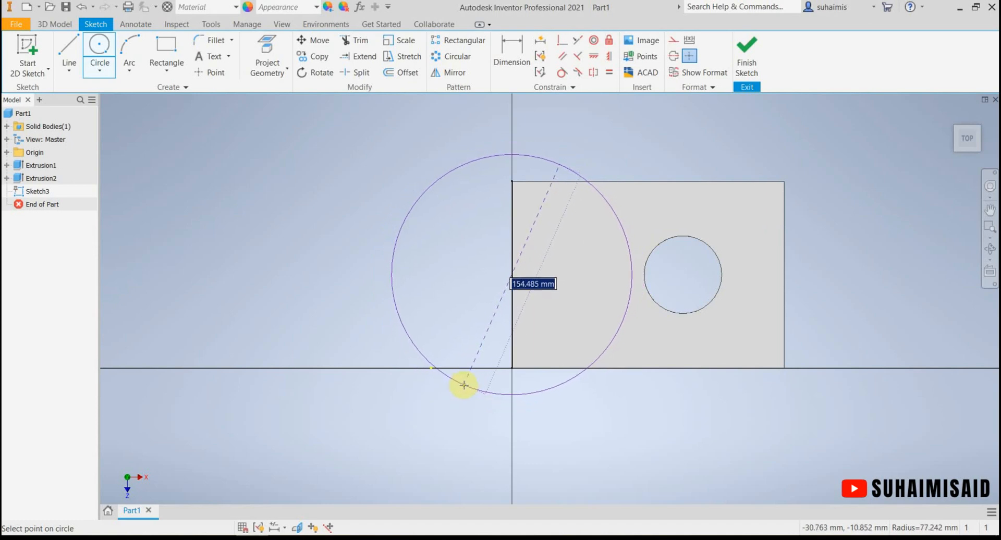
left_click(463, 385)
Step: Dimension the new circle's diameter as 150 mm
left_click(513, 54)
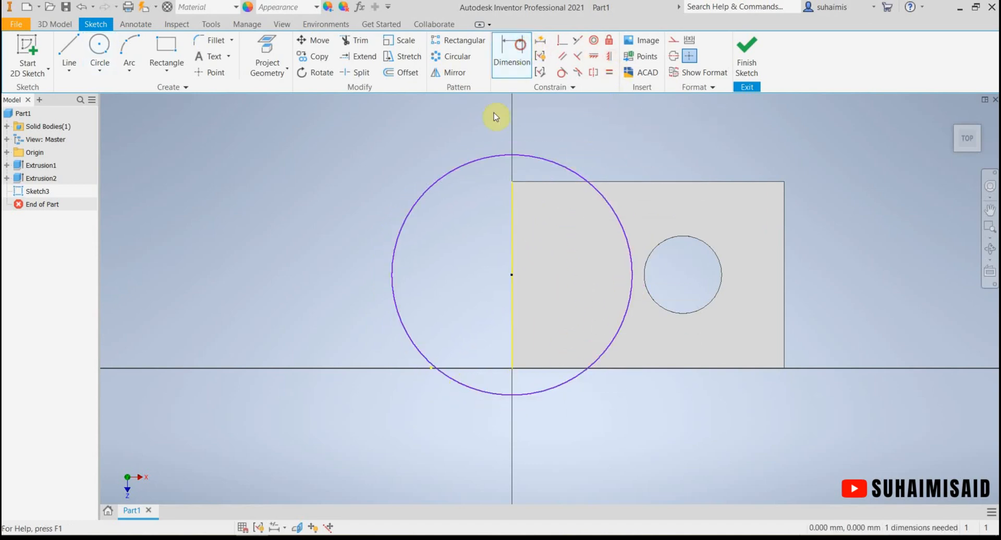
left_click(449, 175)
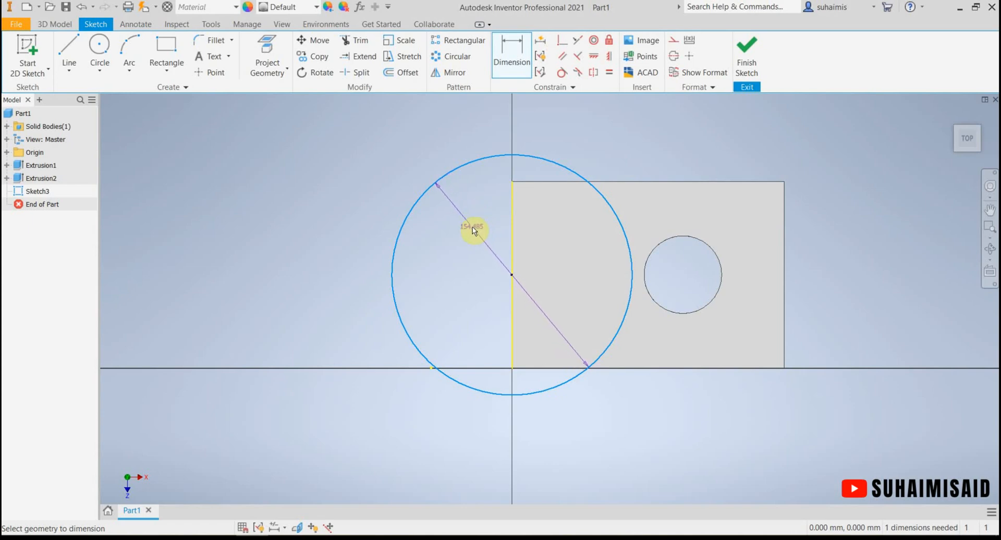
left_click(472, 227)
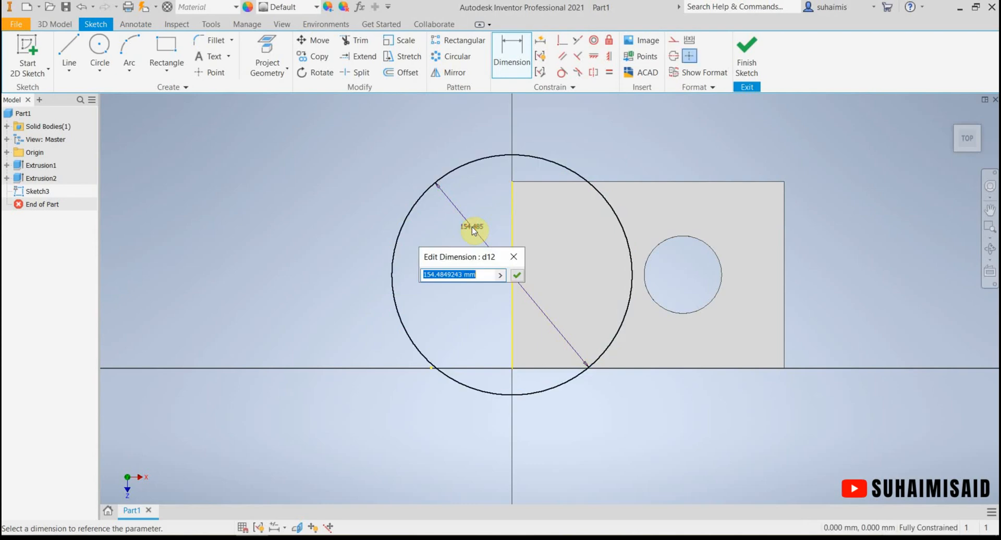
type("1")
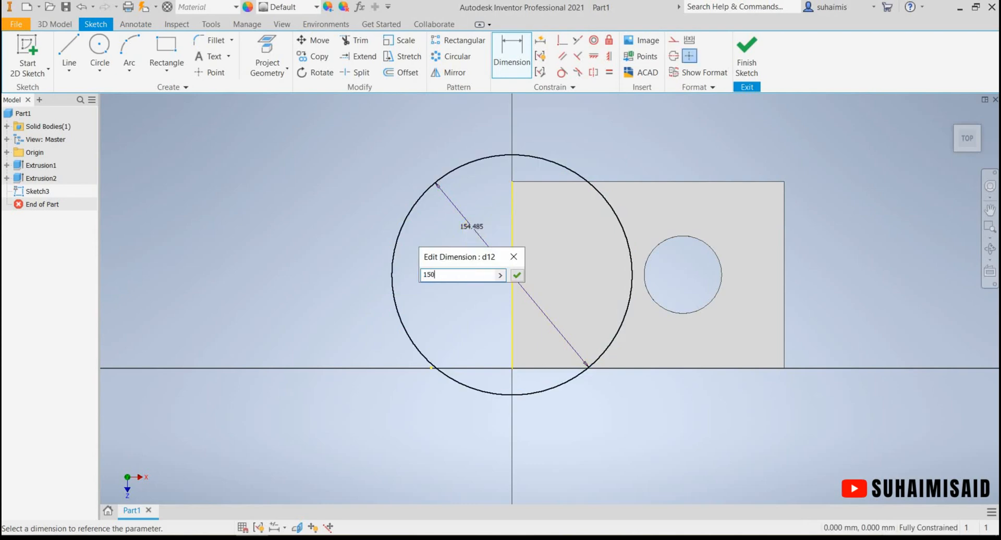
type("50")
key("Return")
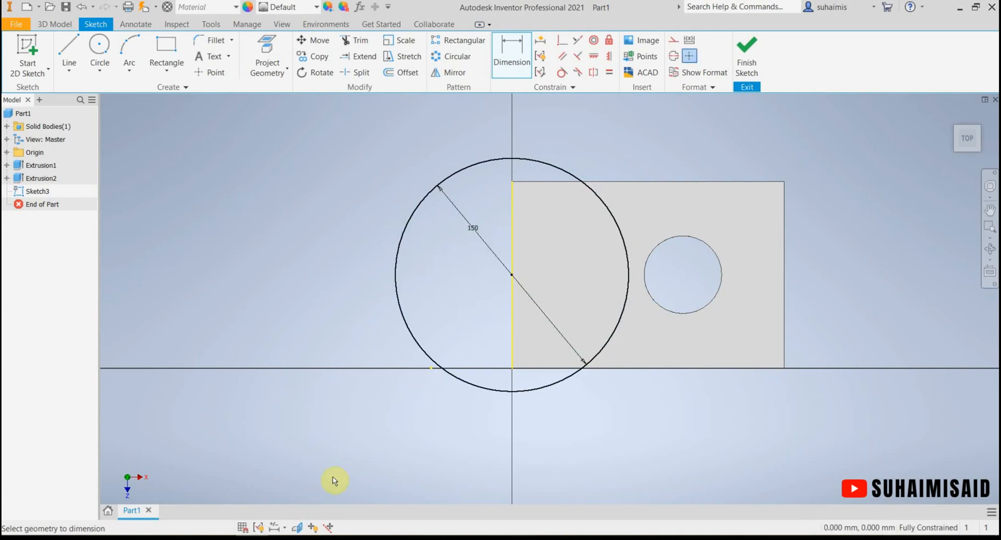
Step: Compare the 150 mm circle with the reference drawing and finish the sketch
left_click(252, 539)
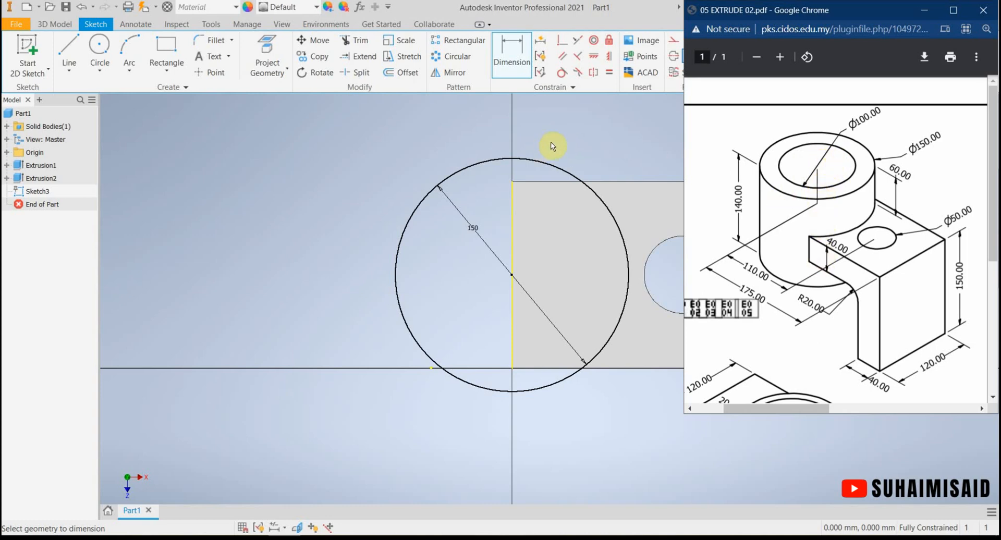
middle_click(602, 139)
middle_click_drag(602, 138, 547, 140)
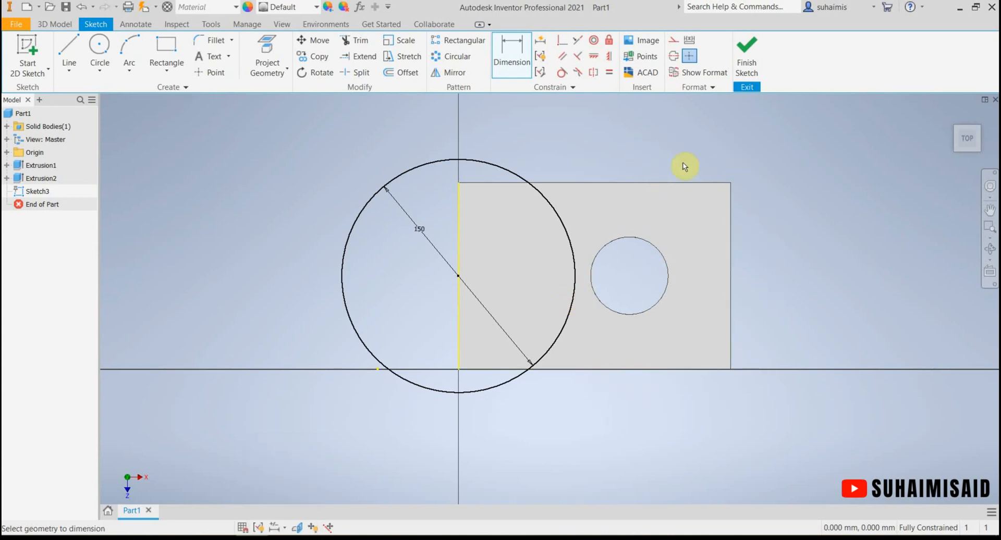
left_click(751, 63)
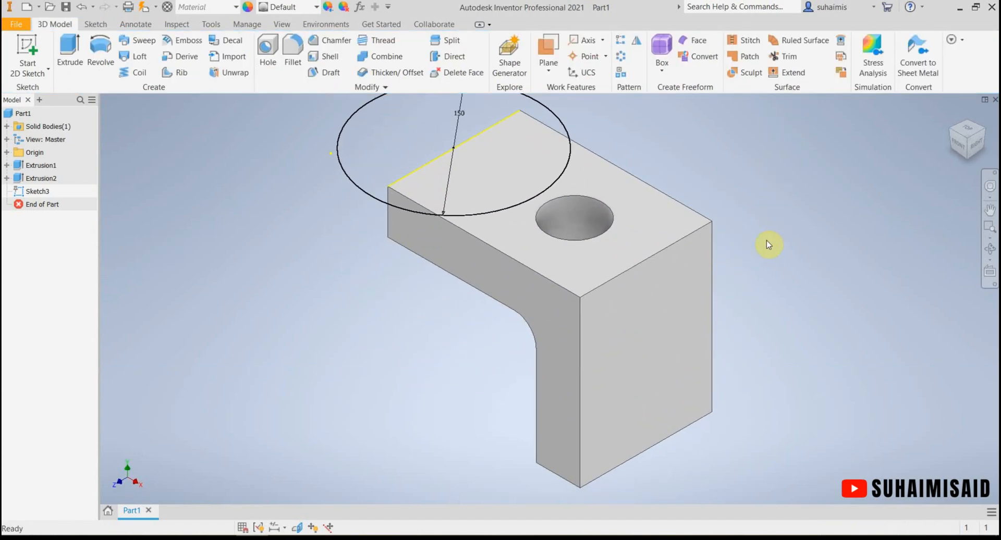
Step: Check the cylinder in the drawing and start a joined extrusion of the 150 mm circle with asymmetric direction
middle_click_drag(423, 336, 504, 380)
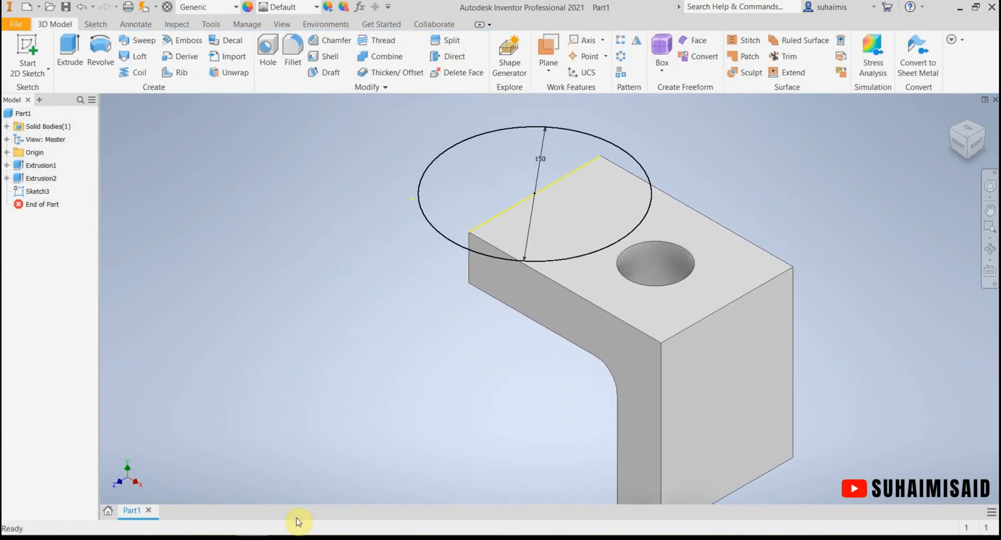
mouse_move(284, 539)
left_click(284, 495)
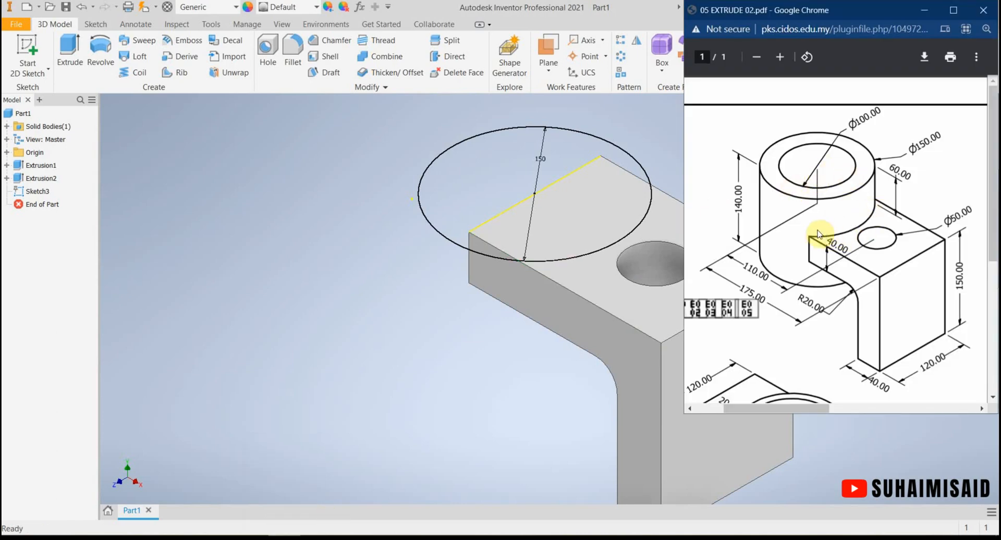
left_click(70, 58)
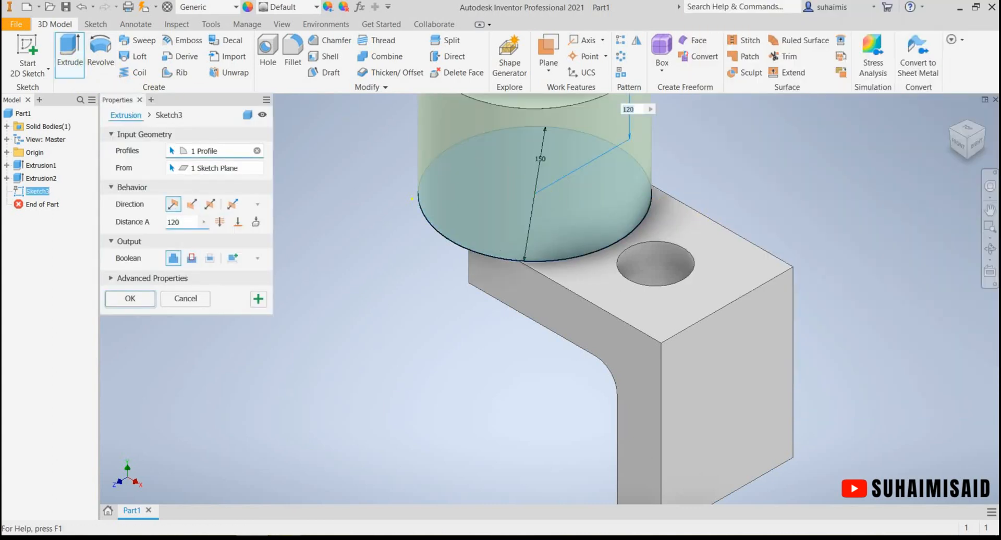
left_click(284, 538)
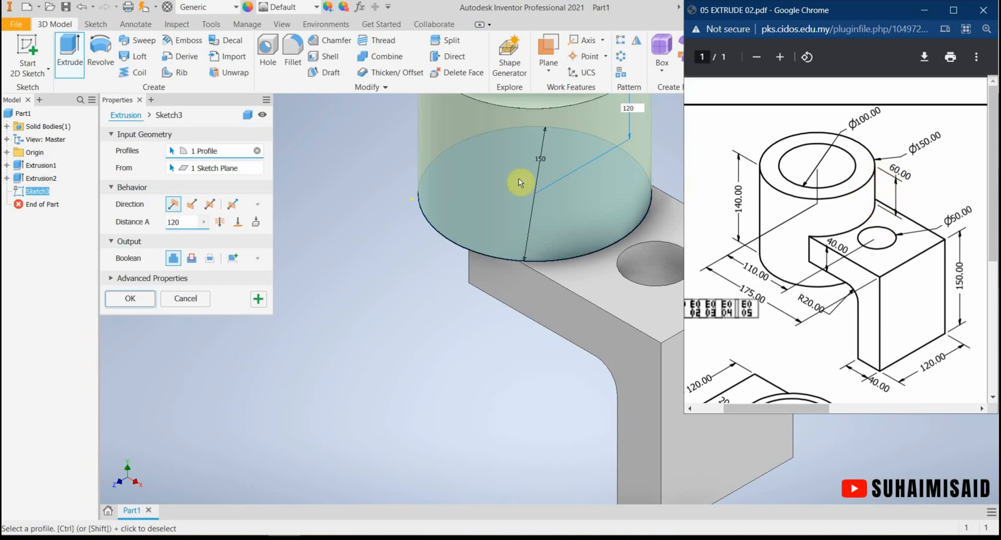
left_click(214, 208)
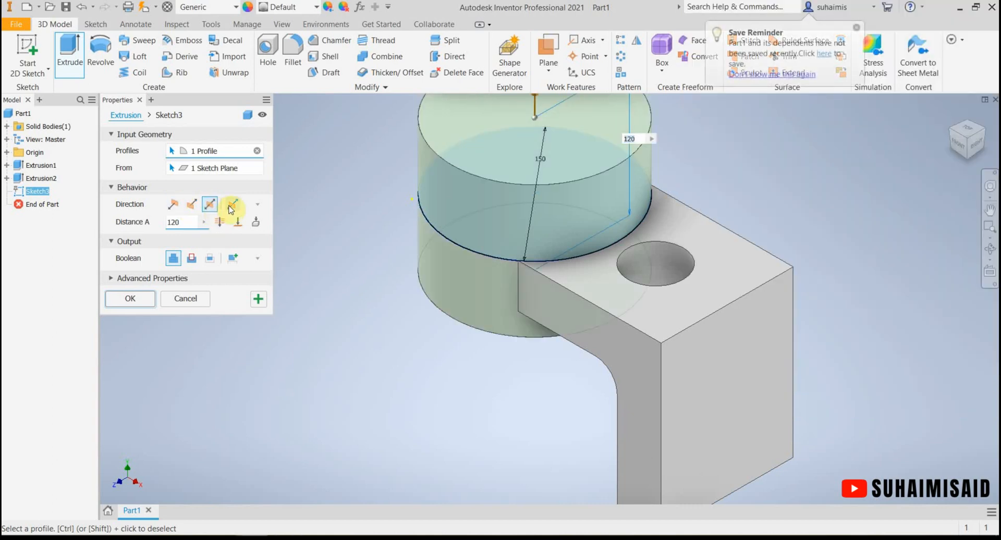
left_click(230, 207)
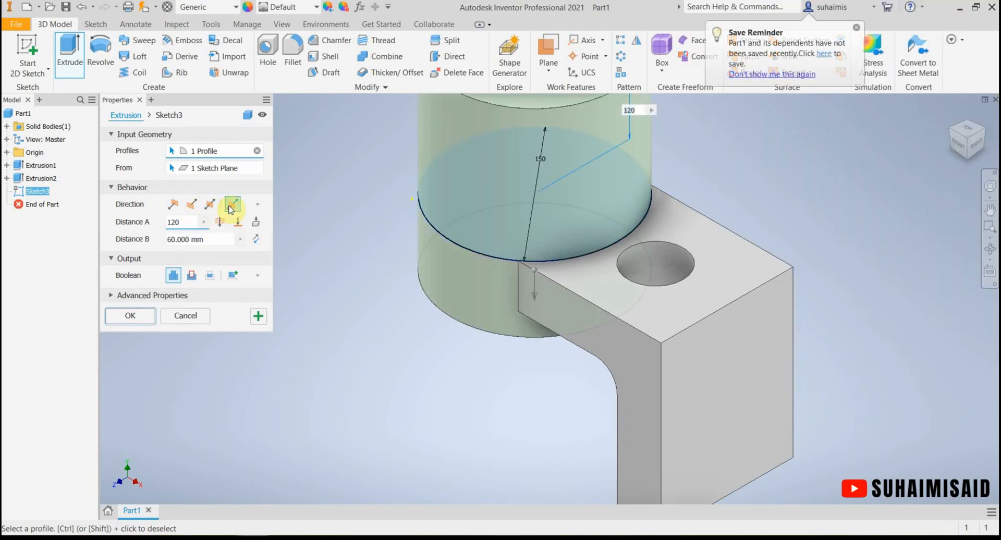
left_click(211, 206)
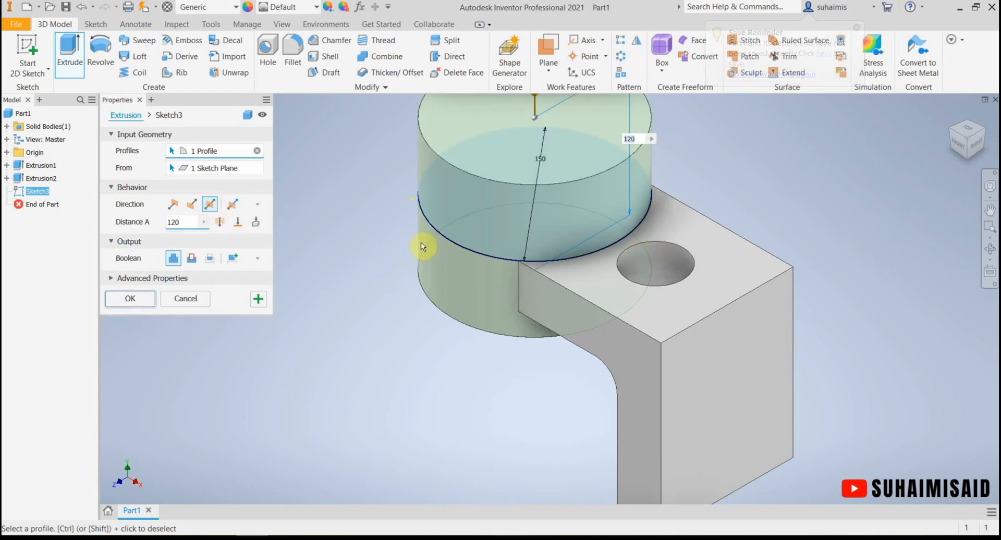
left_click(233, 203)
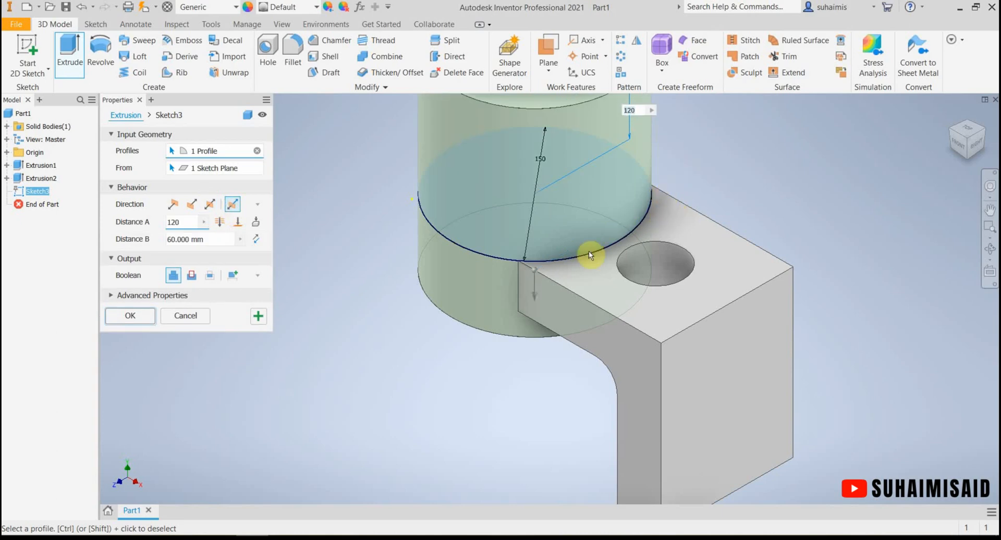
Step: Check the cylinder's height above the arm in the drawing and set the extrusion's Distance A to 60 mm
scroll(482, 375, "down", 3)
scroll(477, 385, "up", 2)
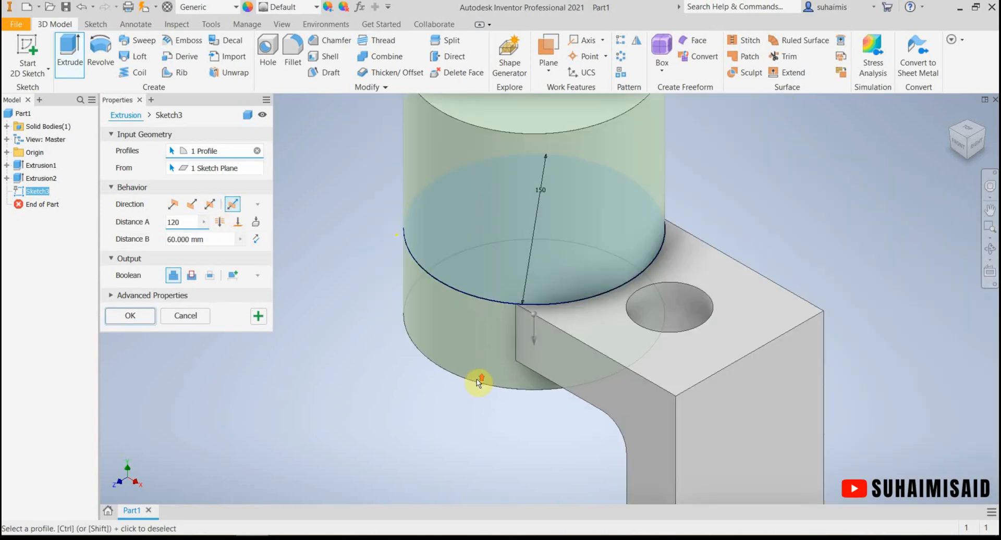
scroll(477, 380, "up", 3)
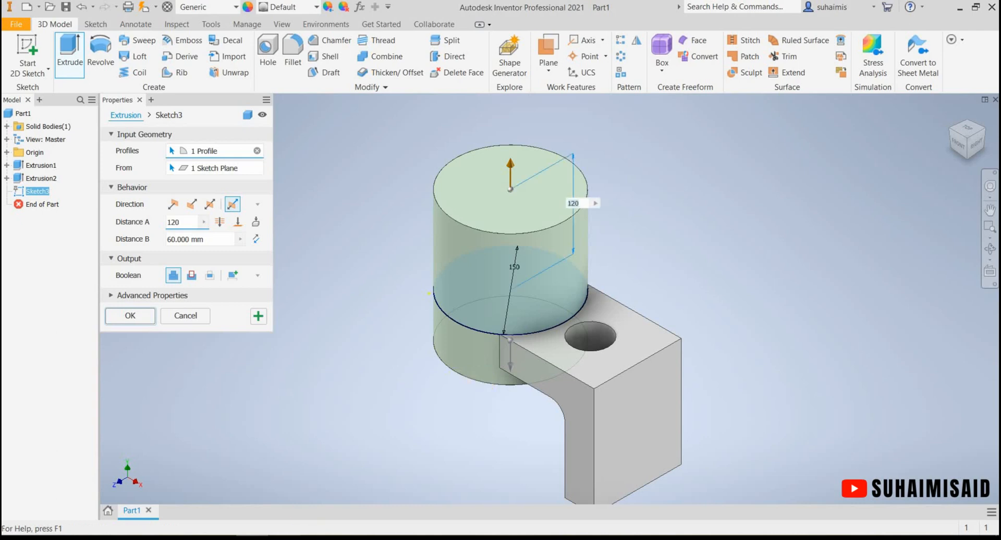
left_click(284, 538)
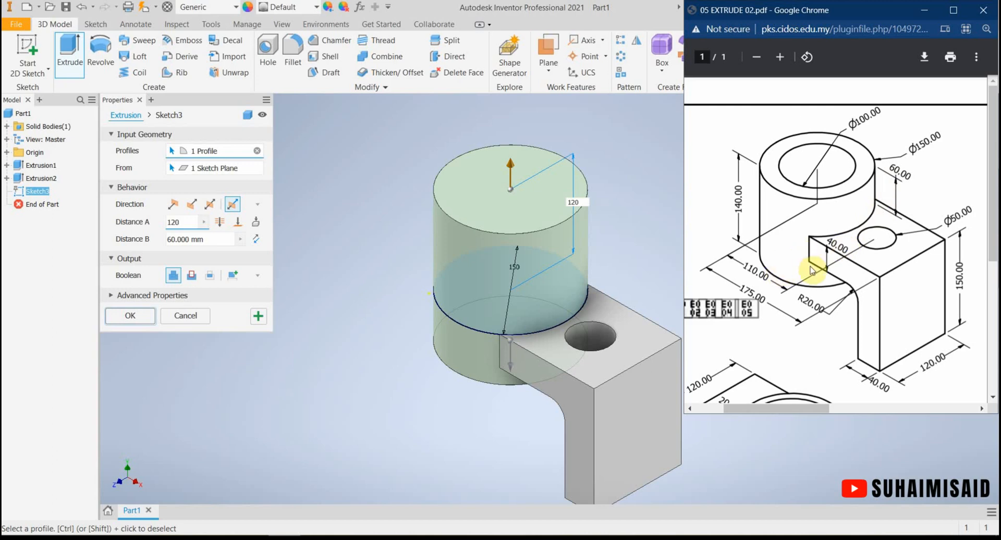
left_click(231, 208)
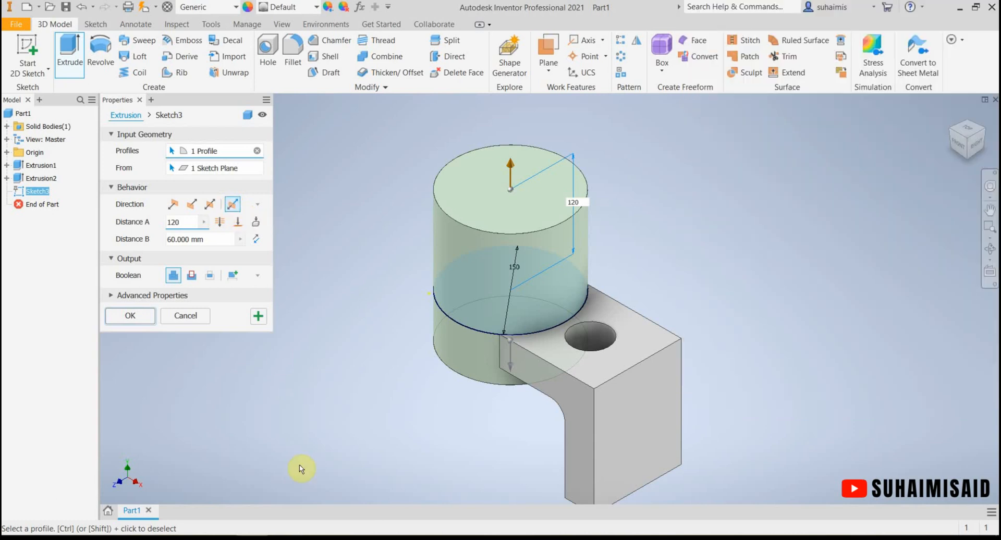
left_click(291, 538)
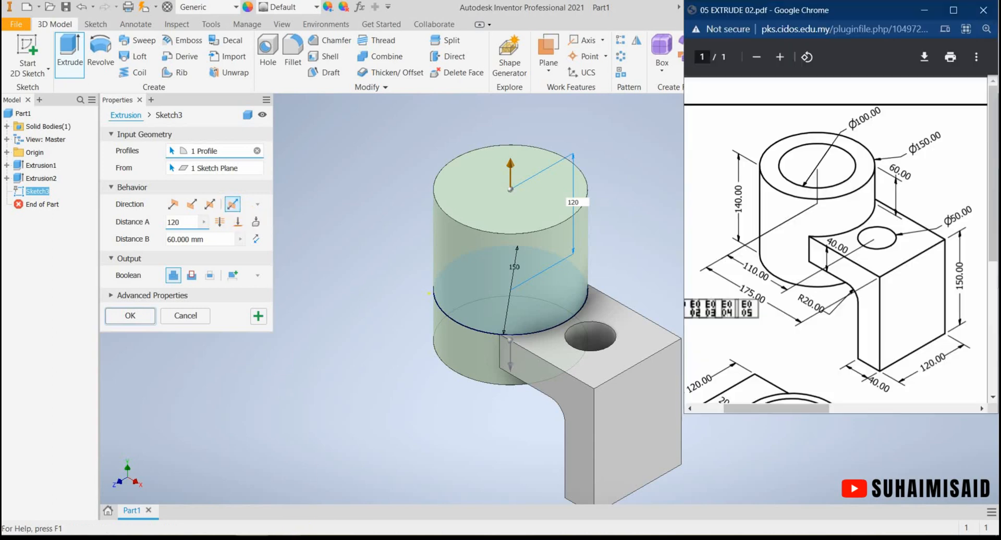
left_click(181, 223)
type("6")
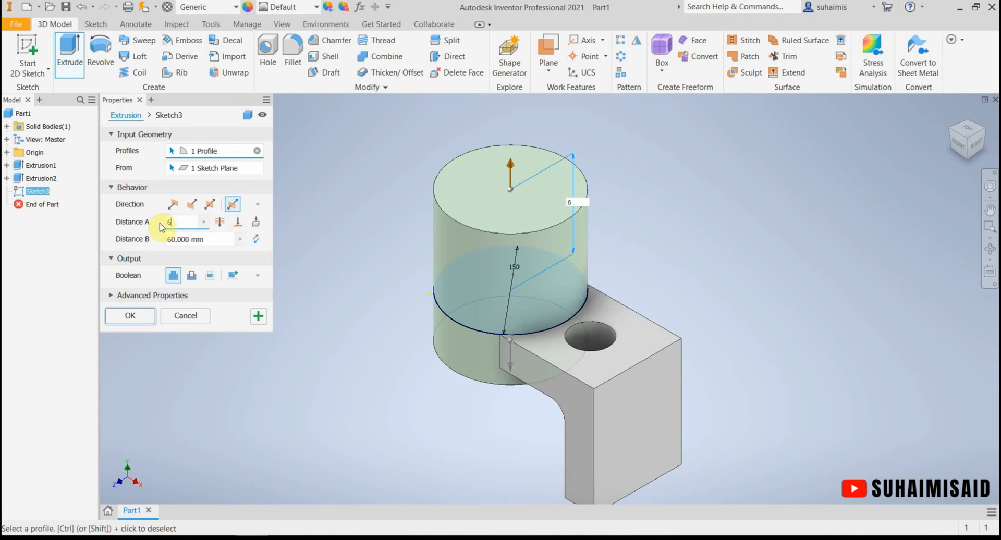
type("0")
Step: Work out the remaining cylinder height as 140-60, set Distance B to 80 mm and complete the asymmetric joined extrusion
left_click(287, 538)
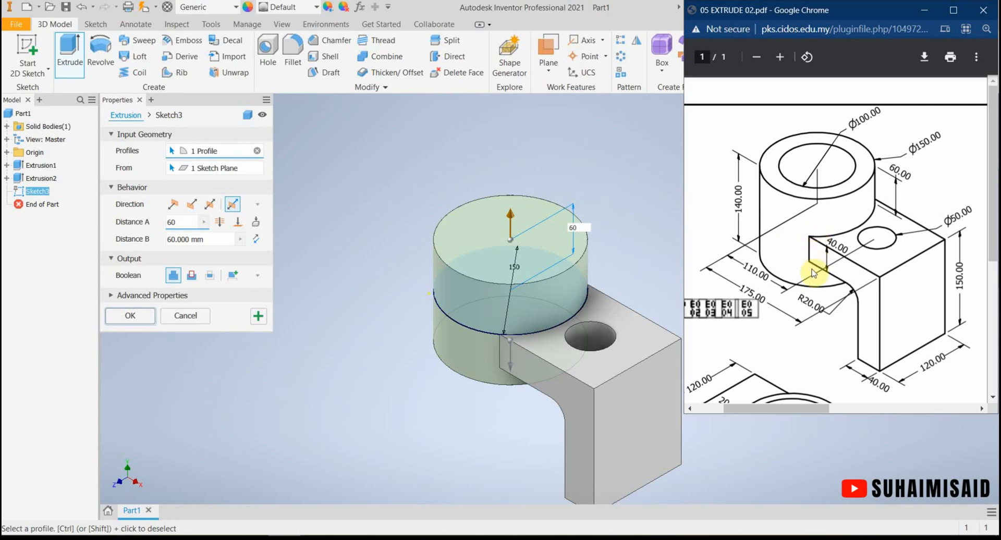
left_click(206, 241)
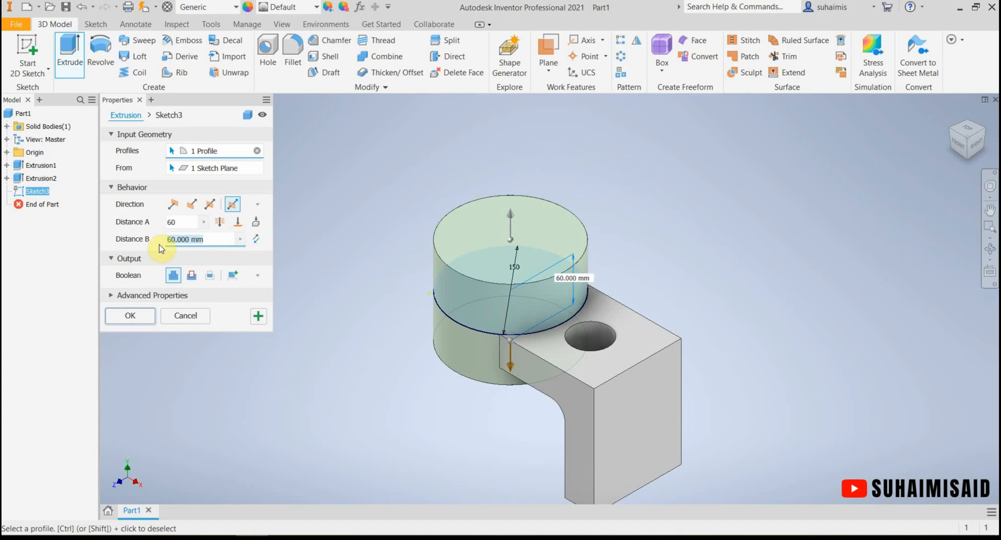
type("140")
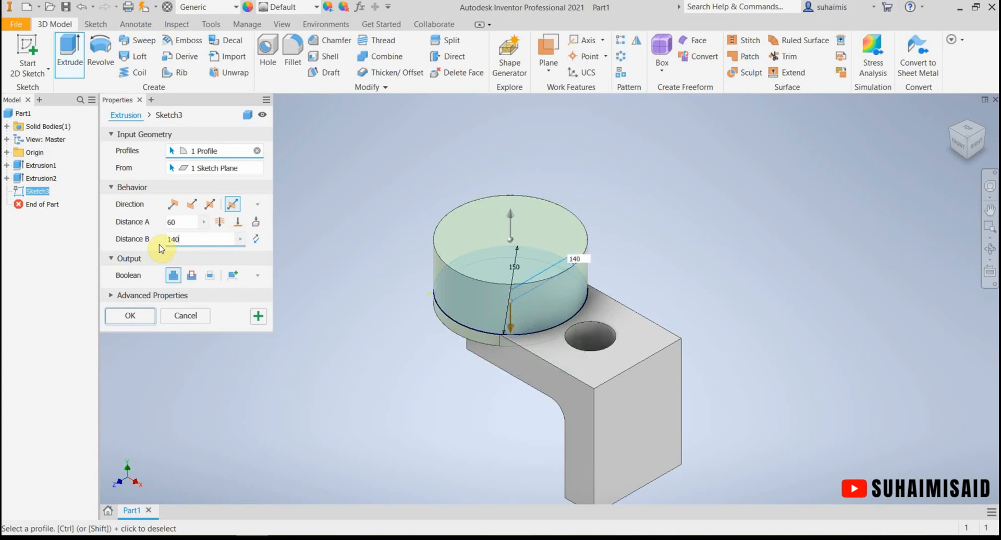
type("-")
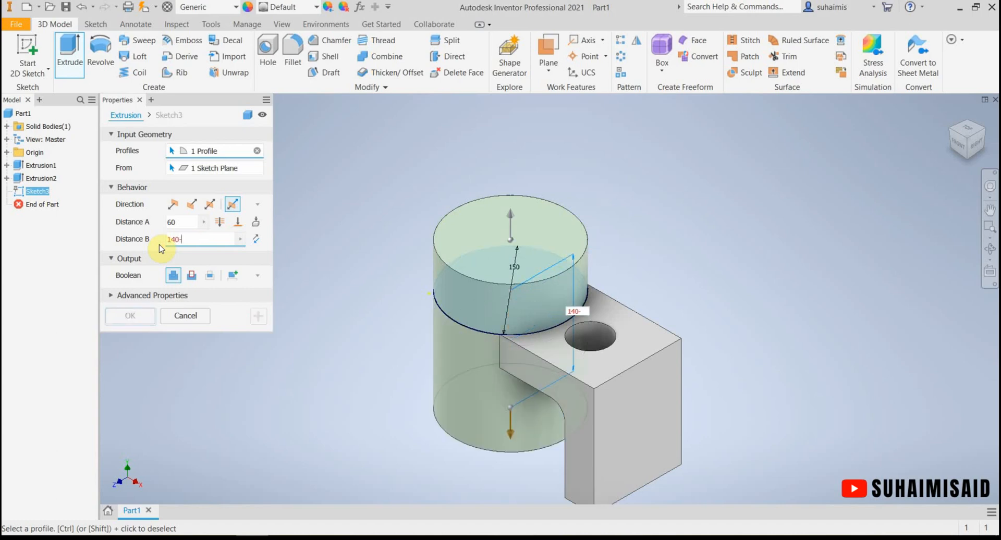
type("60")
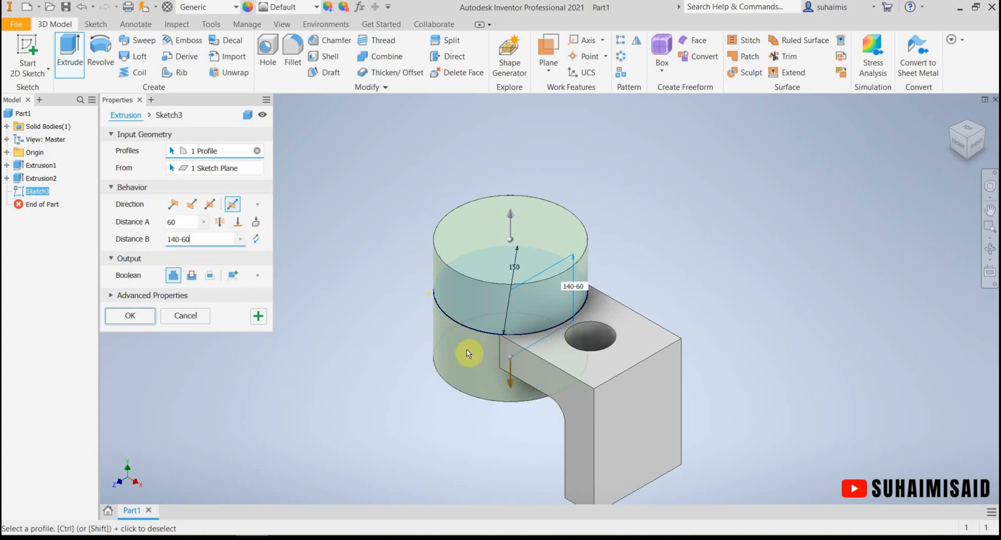
left_click_drag(209, 238, 149, 241)
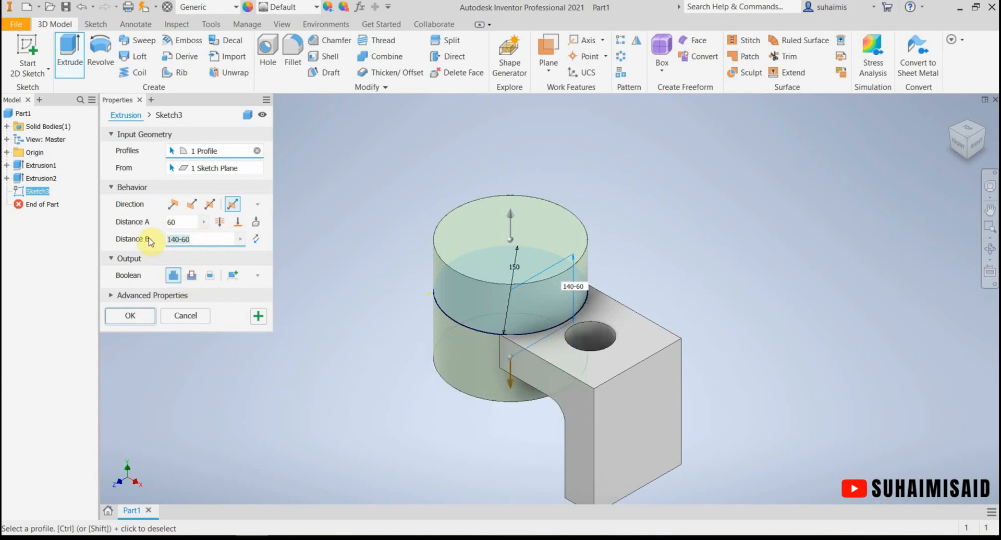
type("80")
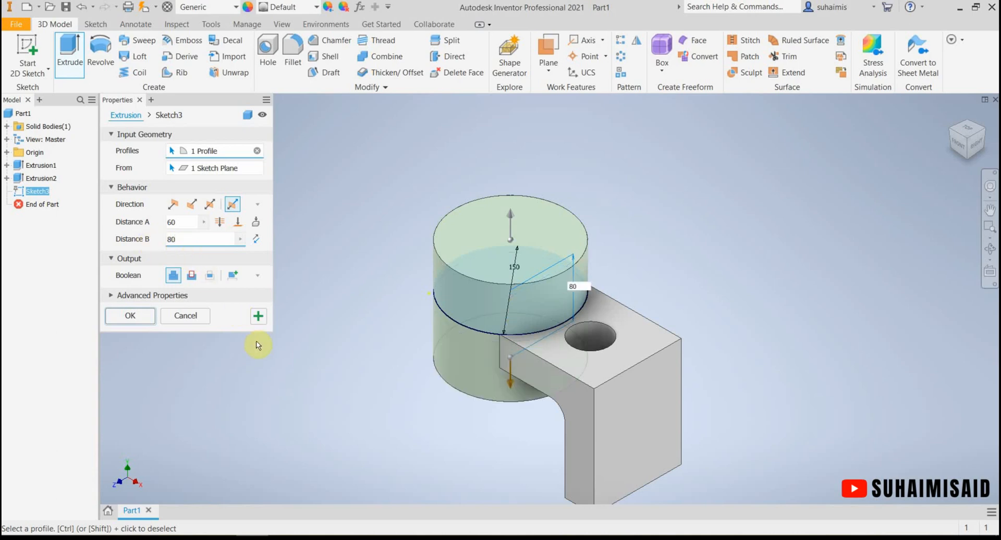
key("alt+Tab")
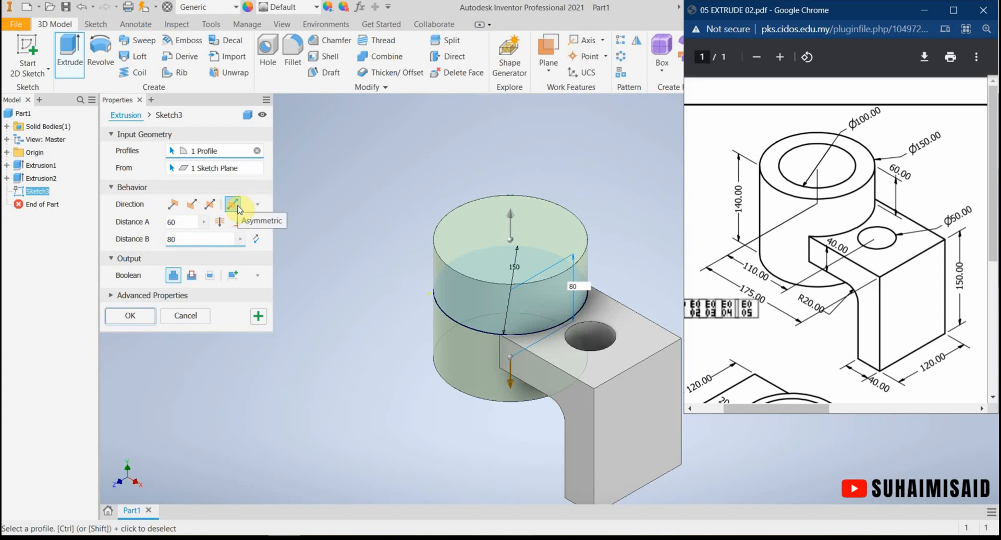
left_click(130, 316)
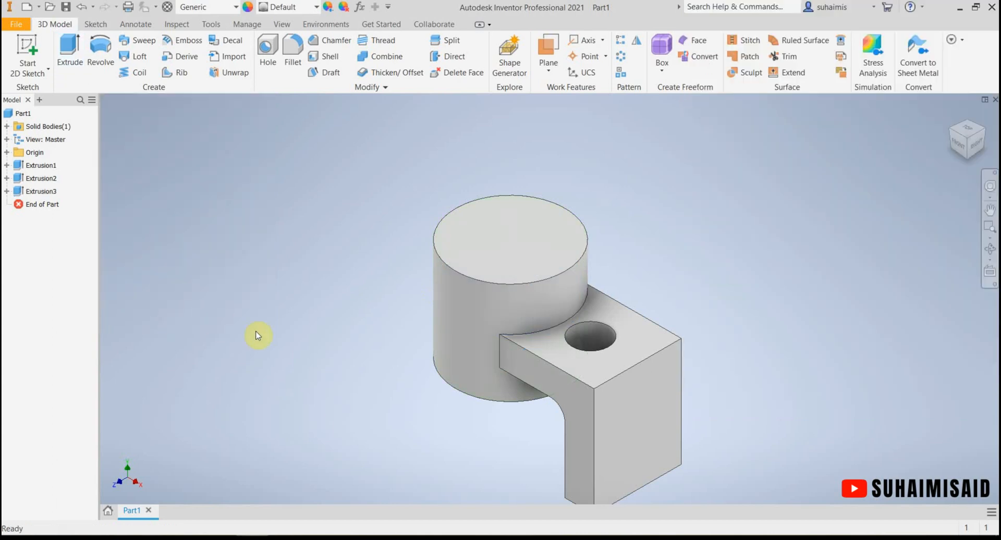
Step: Check the bore in the drawing and sketch a circle about 98 mm in diameter centred on the cylinder's top face
left_click(284, 538)
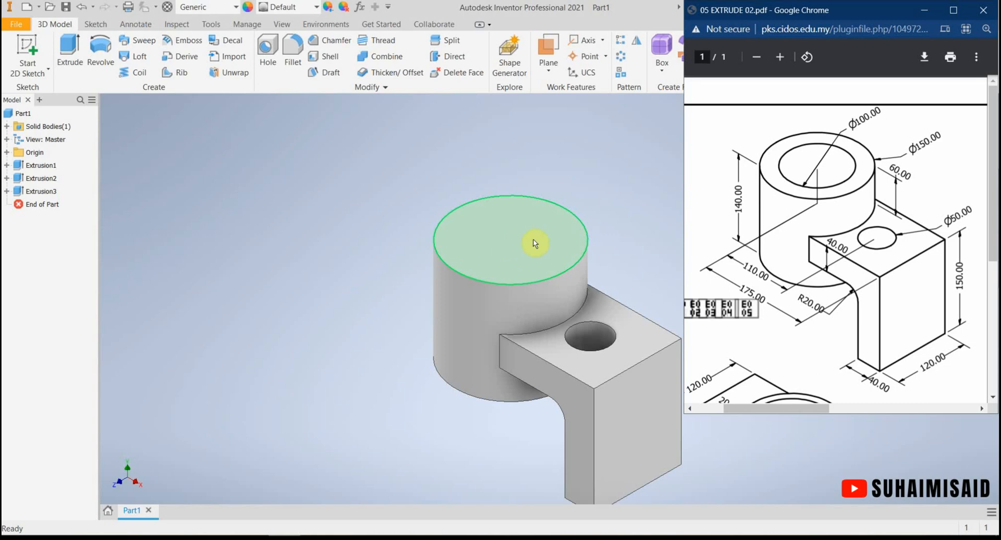
left_click(21, 45)
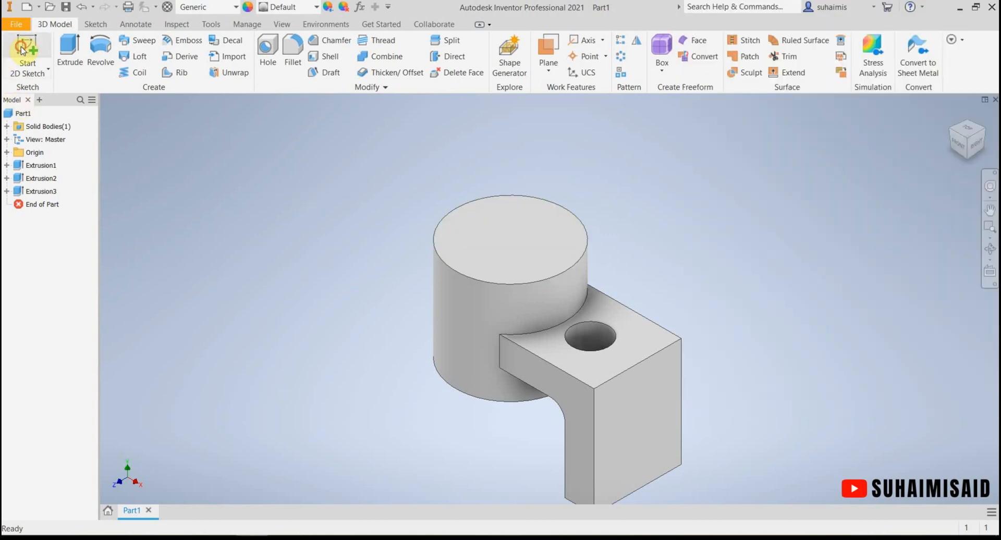
left_click(21, 46)
left_click(500, 242)
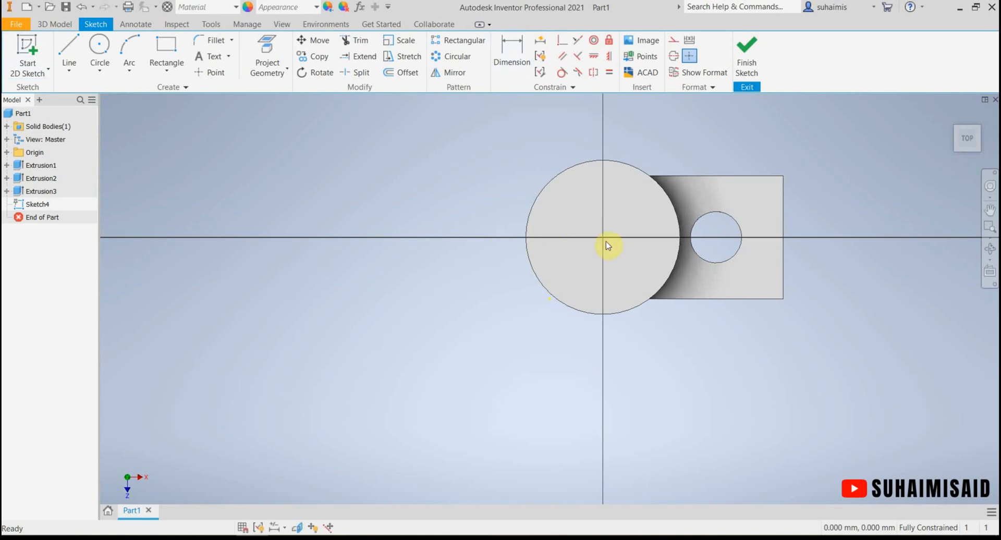
left_click(99, 47)
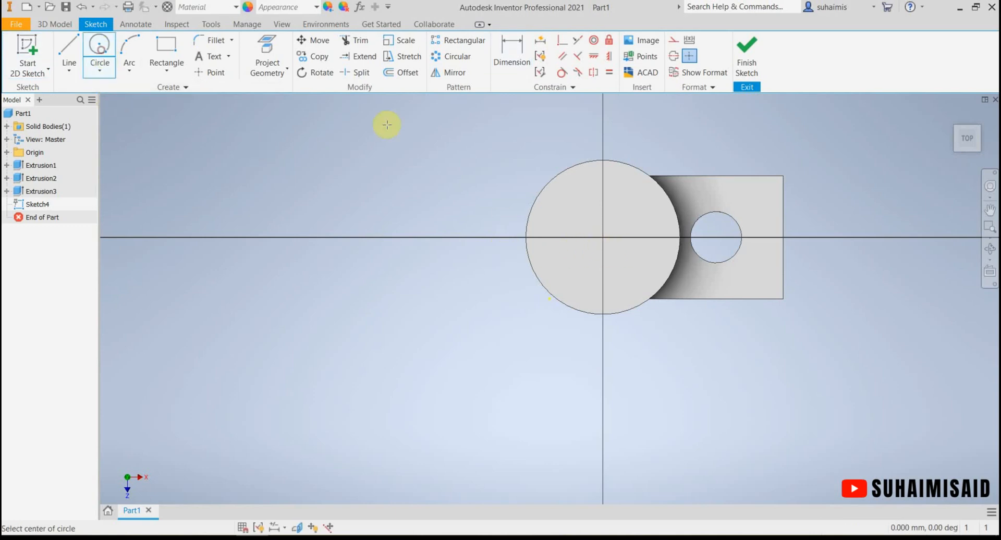
left_click(603, 238)
left_click(652, 229)
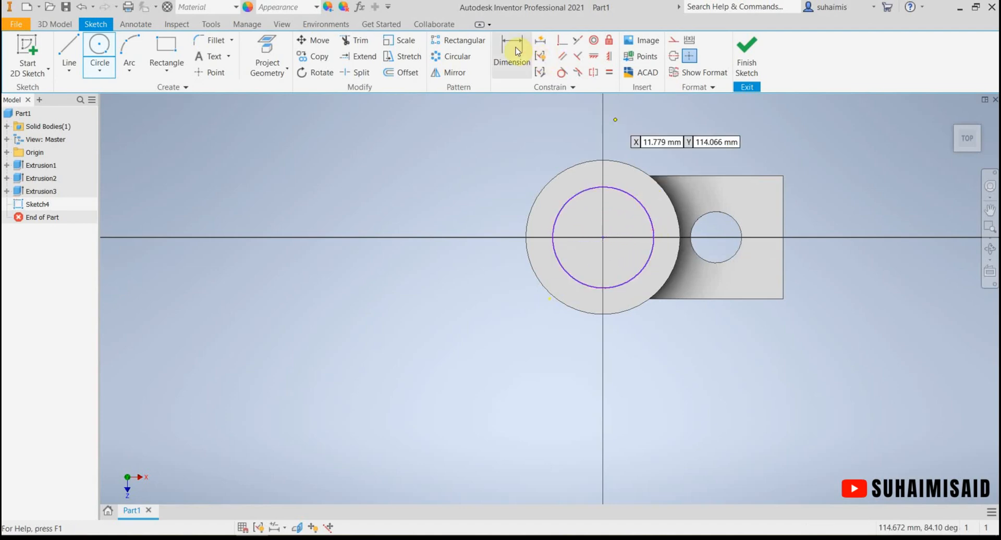
Step: Dimension the new circle's diameter as 100 mm and finish the sketch
left_click(511, 55)
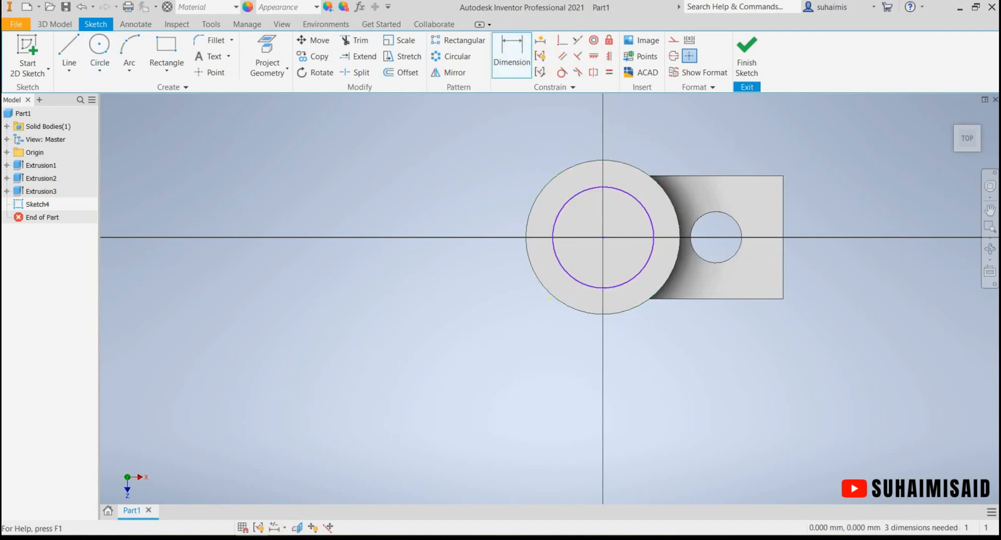
left_click(251, 539)
left_click(252, 539)
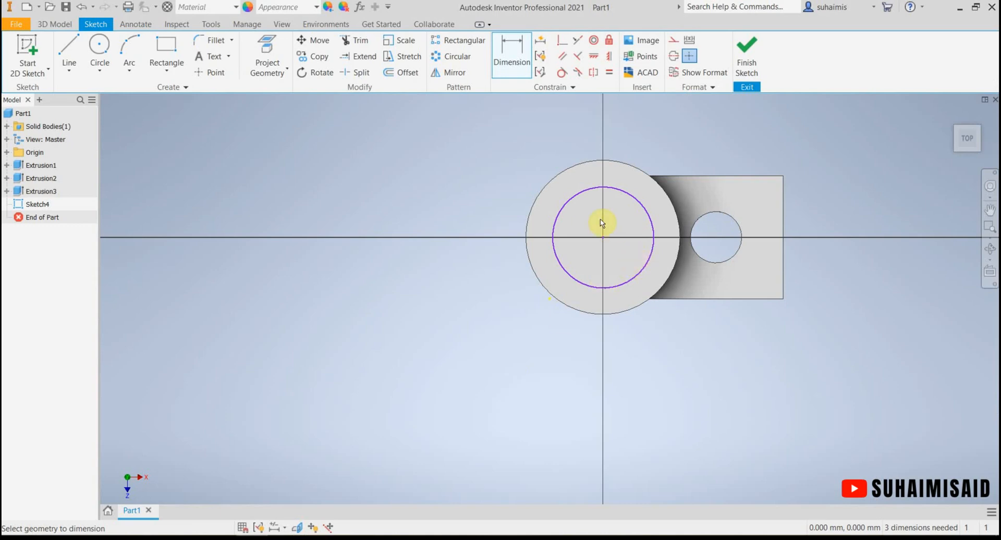
left_click(572, 199)
left_click(583, 214)
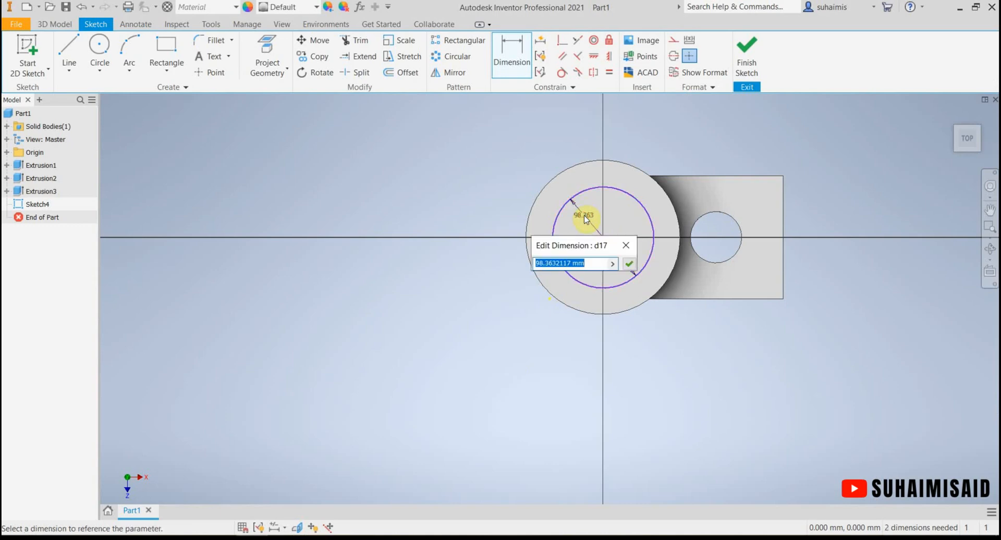
type("100")
key("Return")
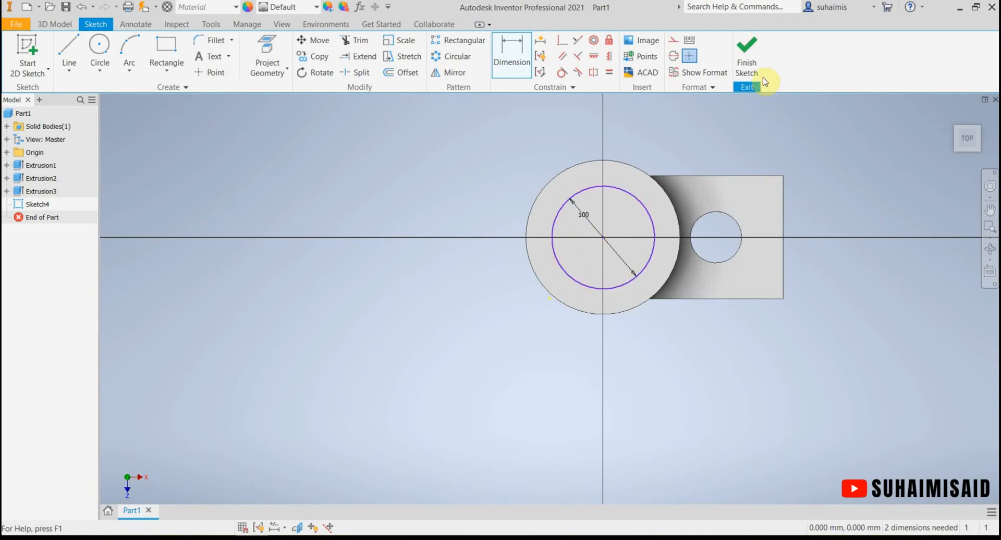
left_click(751, 67)
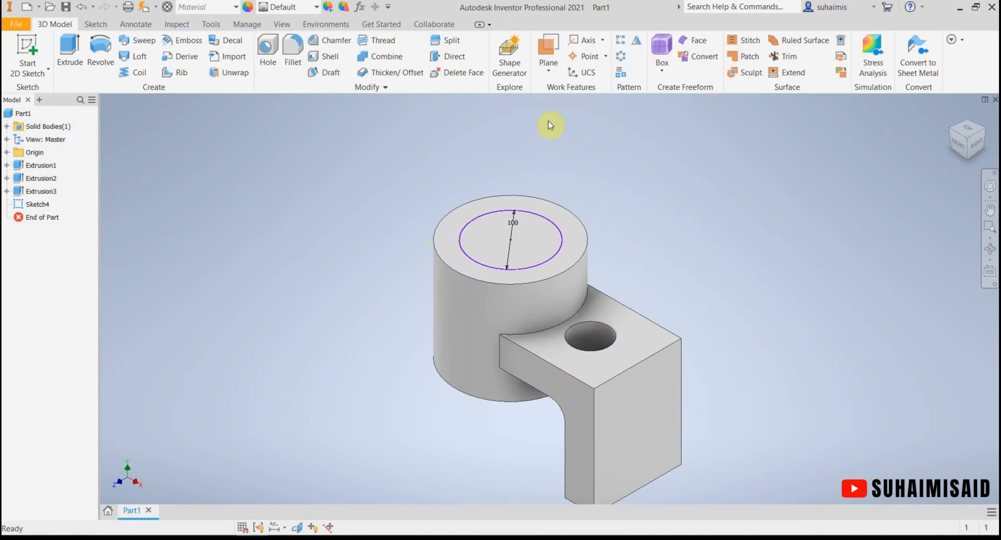
Step: Start an extrusion of the 100 mm circle with the Cut output and the Through All extent
left_click(70, 53)
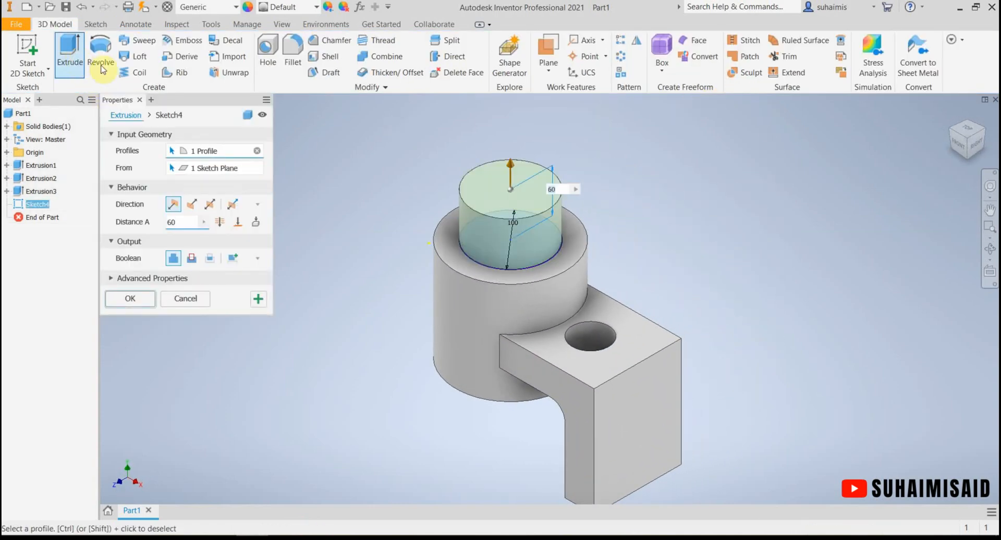
left_click(192, 264)
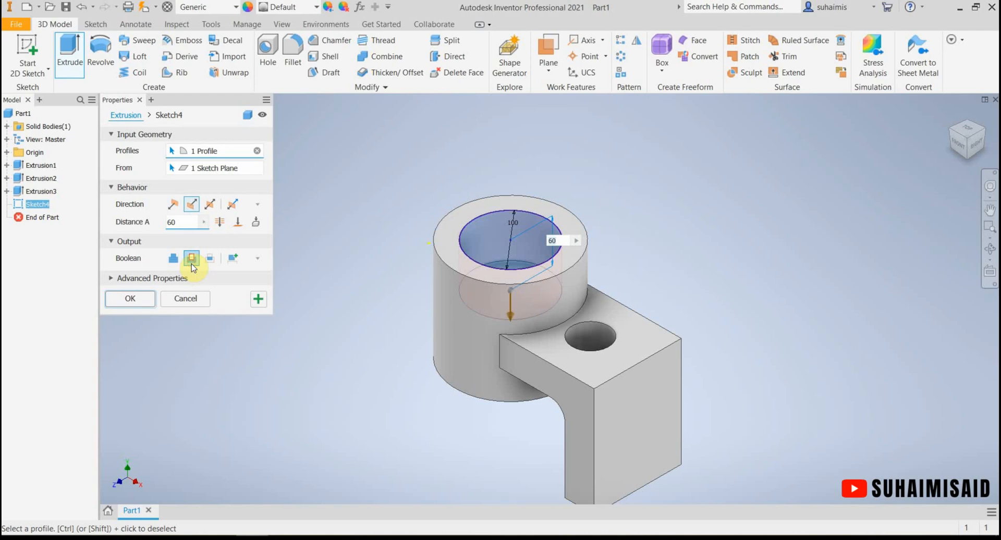
left_click(221, 223)
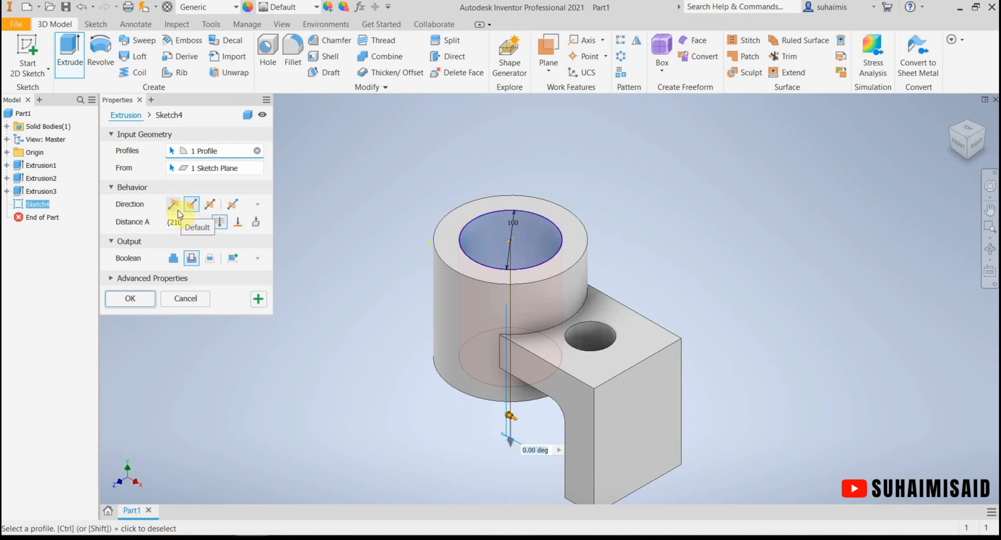
Step: Try the Join output with the default and flipped directions on the 100 mm circle's extrusion
left_click(174, 259)
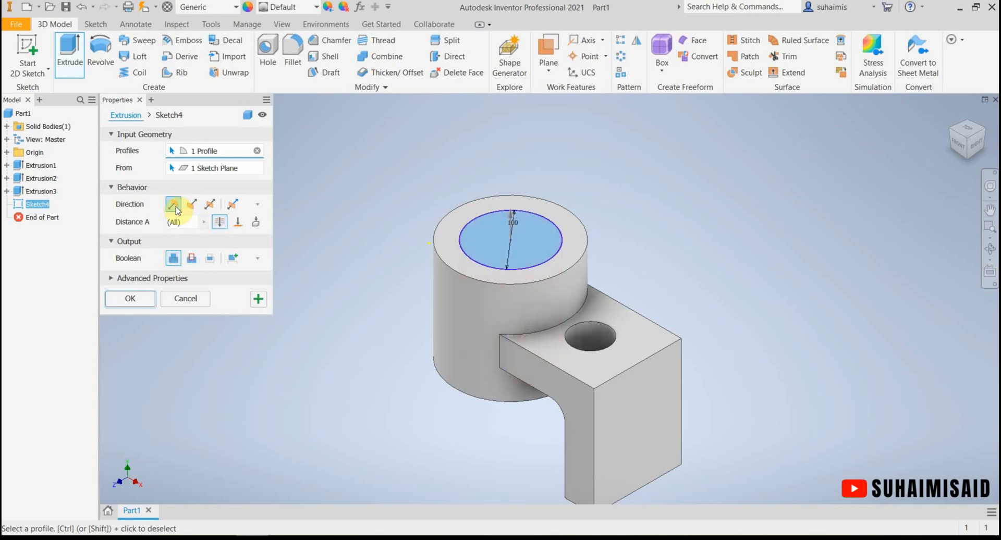
left_click(175, 205)
left_click(192, 207)
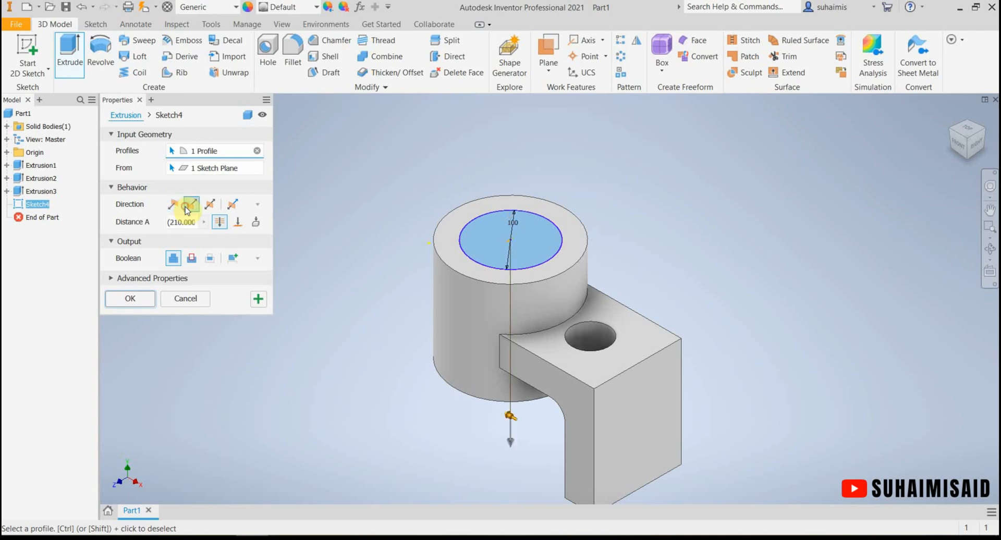
left_click(174, 207)
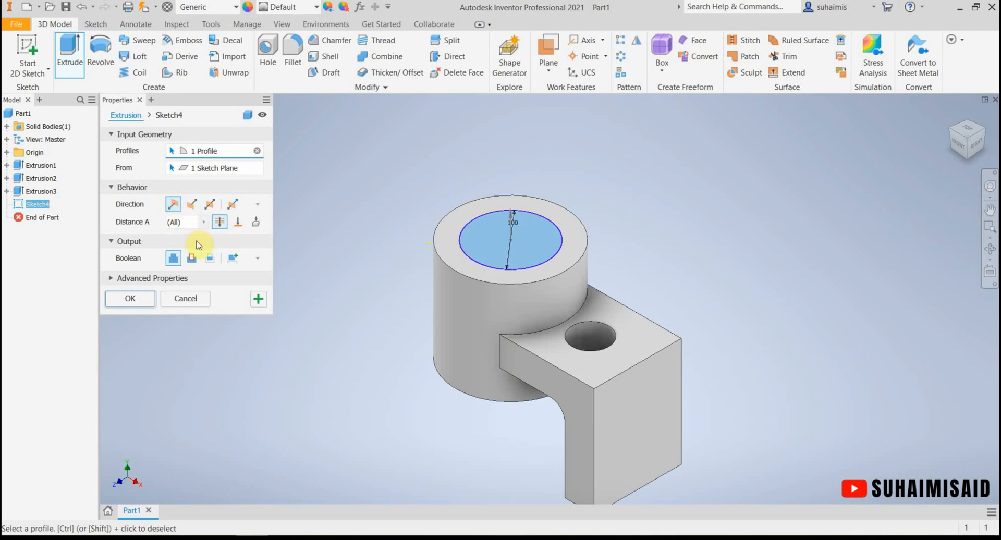
Step: Cut the 100 mm circle through the whole cylinder in the flipped direction with the Through All extent
left_click(191, 256)
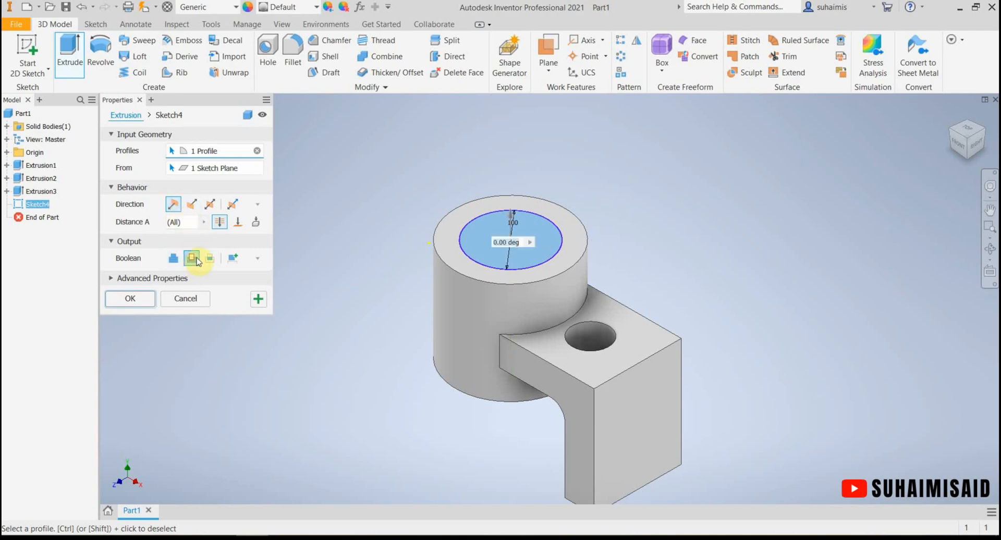
left_click(219, 225)
left_click(219, 224)
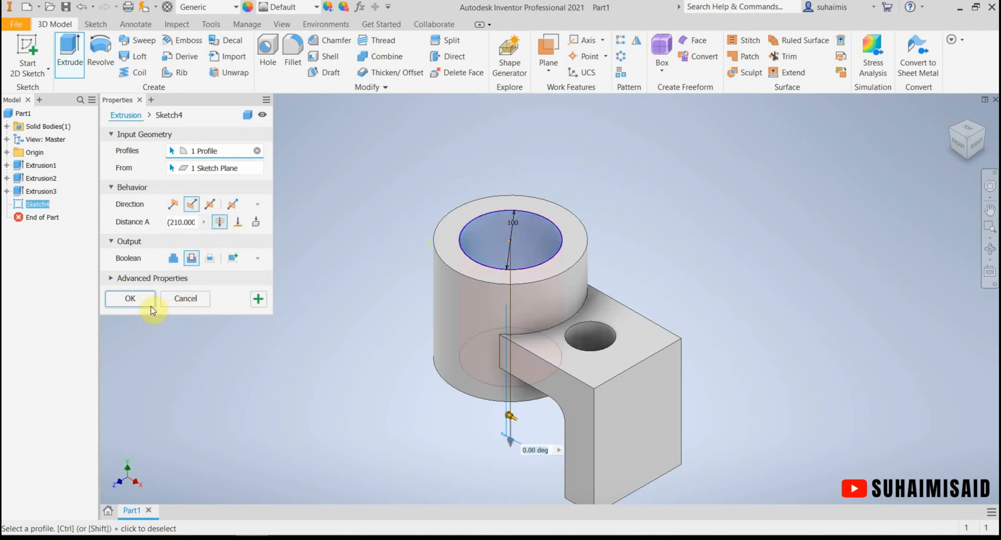
left_click(130, 299)
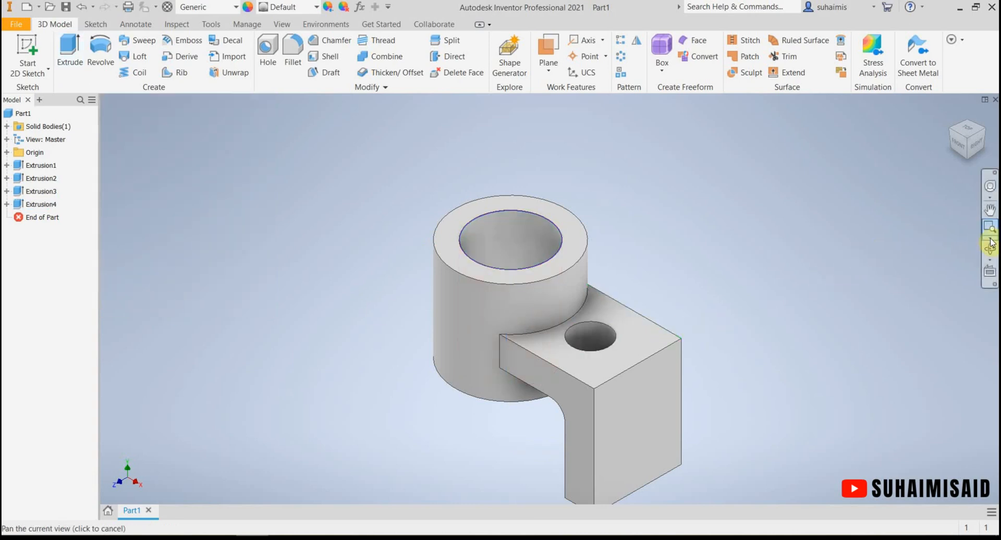
Step: Orbit around the finished bracket, restore the home view and compare the model with the reference drawing
left_click(990, 249)
left_click_drag(557, 342, 522, 377)
left_click(918, 137)
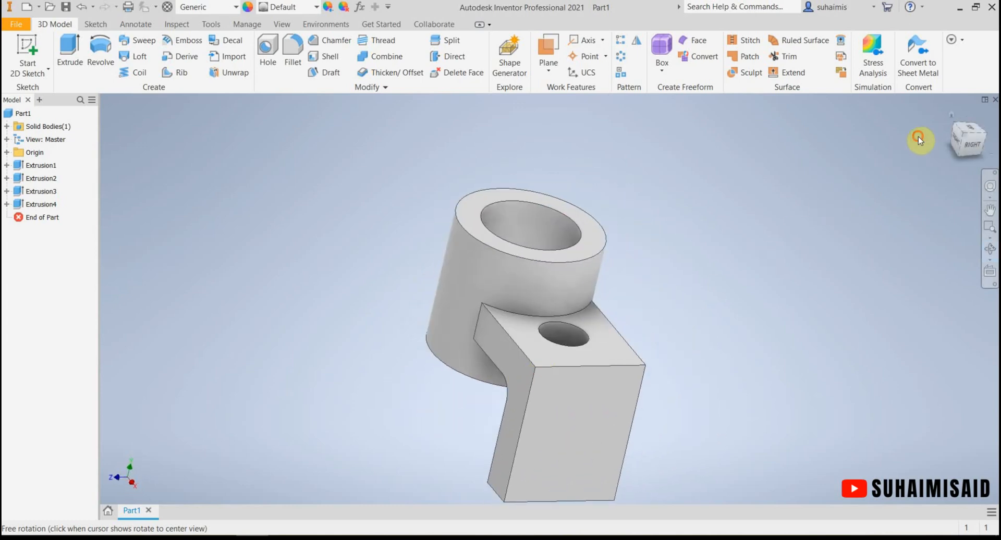
left_click(953, 114)
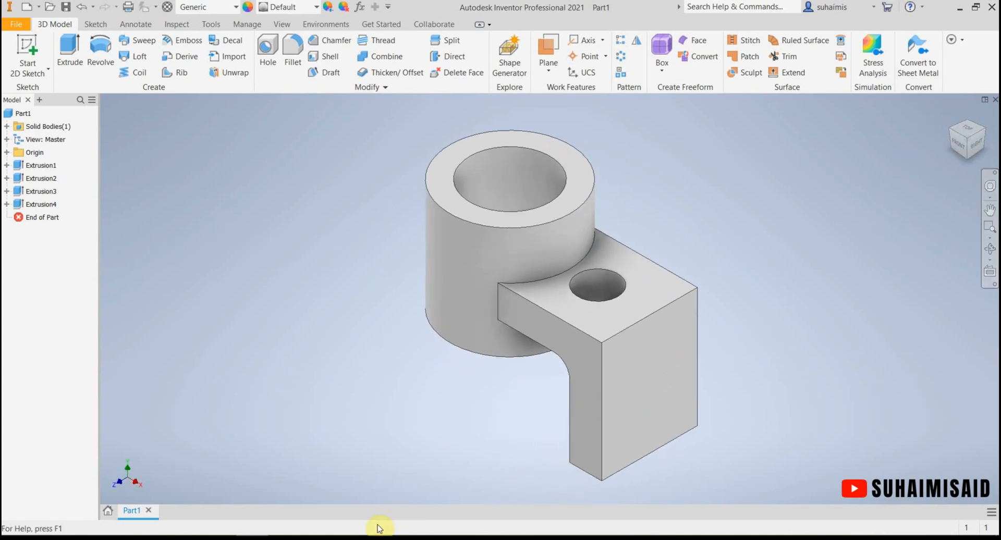
left_click(286, 538)
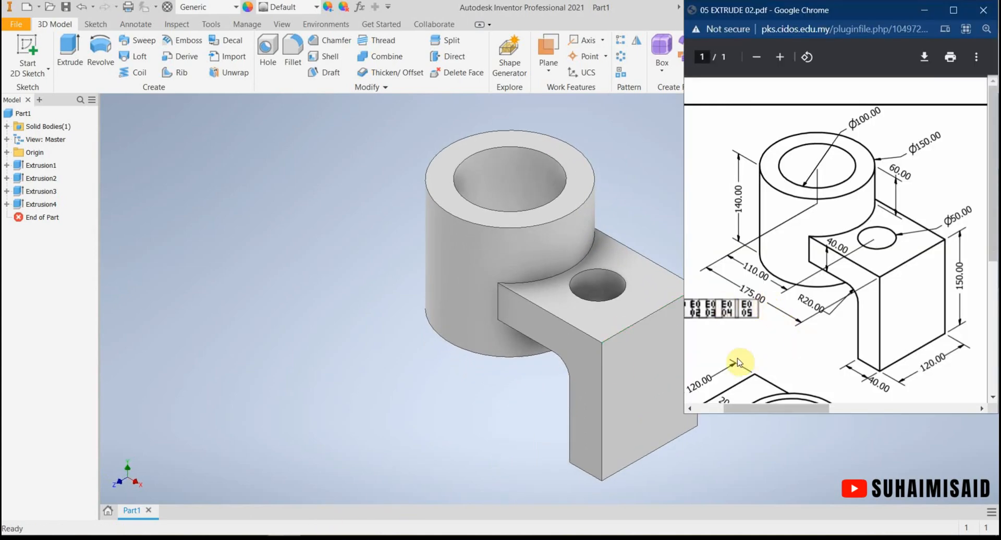